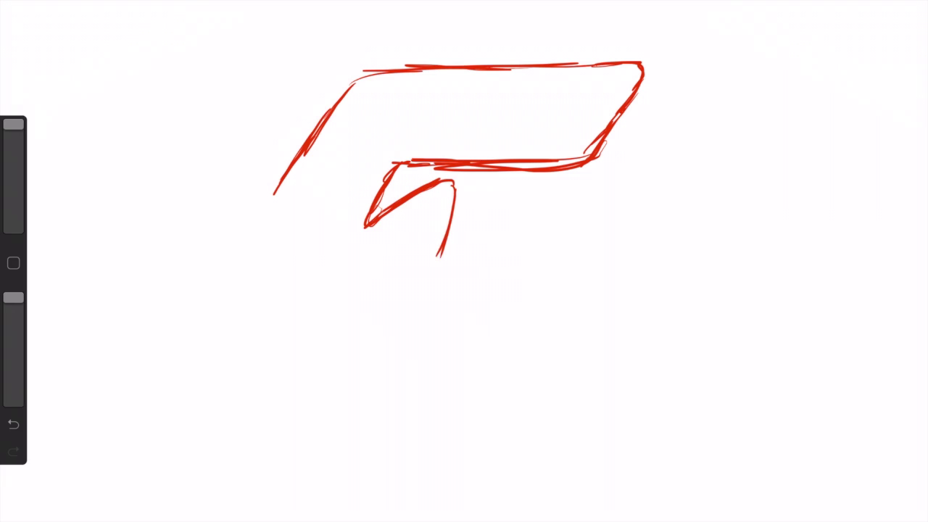
# Sketch the E's lower stroke, down-left tail and long lower arm in red, then retrace its edges.
pyautogui.moveTo(399, 340); pyautogui.dragTo(334, 333)
pyautogui.moveTo(454, 193)
pyautogui.mouseDown()
pyautogui.moveTo(392, 341)
pyautogui.moveTo(294, 393)
pyautogui.mouseUp()
pyautogui.moveTo(399, 342); pyautogui.dragTo(366, 221)
pyautogui.moveTo(295, 394)
pyautogui.mouseDown()
pyautogui.moveTo(538, 316)
pyautogui.moveTo(582, 370)
pyautogui.mouseUp()
pyautogui.moveTo(371, 370); pyautogui.dragTo(573, 319)
pyautogui.moveTo(330, 335)
pyautogui.mouseDown()
pyautogui.moveTo(293, 396)
pyautogui.moveTo(319, 343)
pyautogui.mouseUp()
pyautogui.moveTo(341, 319); pyautogui.dragTo(419, 353)
pyautogui.moveTo(457, 187); pyautogui.dragTo(353, 256)
pyautogui.moveTo(300, 152)
pyautogui.mouseDown()
pyautogui.moveTo(650, 65)
pyautogui.moveTo(263, 208)
pyautogui.mouseUp()
# Extend the upper-left diagonal edge down, curving into the bottom corner and a rightward tail.
pyautogui.moveTo(391, 72); pyautogui.dragTo(261, 209)
pyautogui.moveTo(316, 158); pyautogui.dragTo(237, 284)
pyautogui.moveTo(287, 206); pyautogui.dragTo(155, 434)
pyautogui.moveTo(218, 327); pyautogui.dragTo(150, 457)
pyautogui.moveTo(202, 346); pyautogui.dragTo(196, 497)
pyautogui.moveTo(161, 451); pyautogui.dragTo(277, 500)
pyautogui.moveTo(215, 511); pyautogui.dragTo(267, 485)
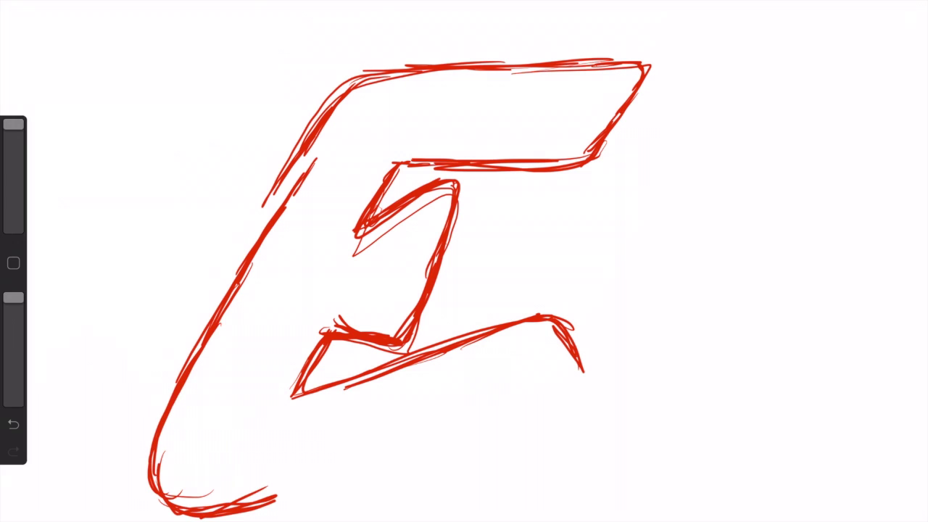
# Retrace the middle zigzag and upper-left edge, and extend the bottom edge to the right.
pyautogui.moveTo(397, 209); pyautogui.dragTo(407, 333)
pyautogui.moveTo(452, 194); pyautogui.dragTo(364, 240)
pyautogui.moveTo(389, 75); pyautogui.dragTo(214, 254)
pyautogui.moveTo(297, 113); pyautogui.dragTo(217, 252)
pyautogui.moveTo(329, 90); pyautogui.dragTo(226, 209)
pyautogui.moveTo(219, 516); pyautogui.dragTo(352, 483)
pyautogui.moveTo(274, 502); pyautogui.dragTo(426, 446)
pyautogui.moveTo(354, 469); pyautogui.dragTo(430, 442)
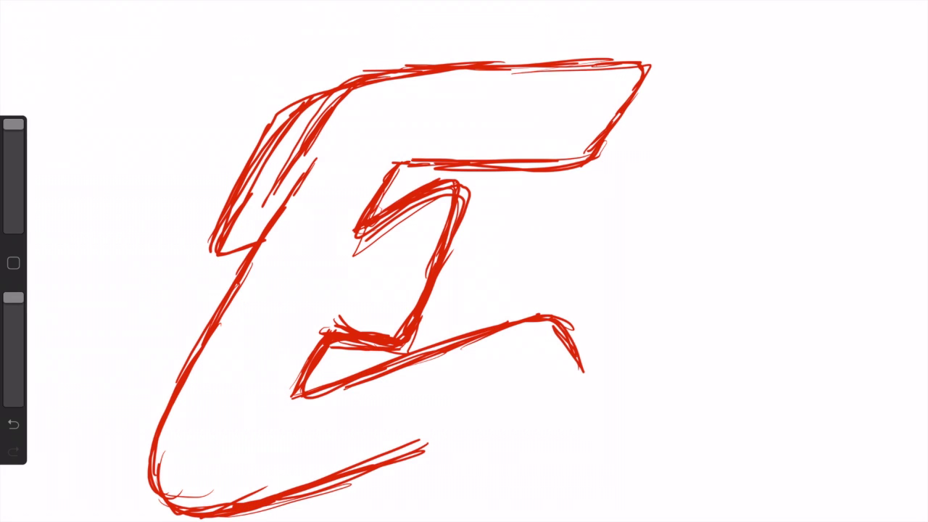
pyautogui.moveTo(367, 470); pyautogui.dragTo(473, 426)
pyautogui.moveTo(395, 454); pyautogui.dragTo(501, 448)
pyautogui.moveTo(421, 446)
pyautogui.mouseDown()
pyautogui.moveTo(515, 421)
pyautogui.moveTo(584, 429)
pyautogui.mouseUp()
# Try strokes at the lower-right tail, undoing them and the curved bottom-tail stroke.
pyautogui.click(13, 424)
pyautogui.moveTo(513, 436); pyautogui.dragTo(584, 378)
pyautogui.click(13, 424)
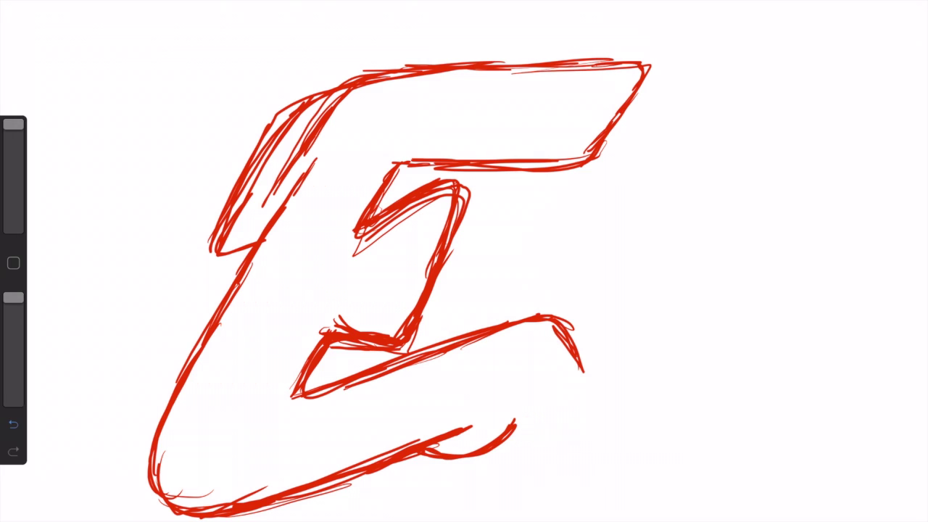
pyautogui.moveTo(516, 435)
pyautogui.mouseDown()
pyautogui.moveTo(572, 413)
pyautogui.moveTo(577, 330)
pyautogui.mouseUp()
pyautogui.click(13, 424)
pyautogui.click(13, 424)
# Sketch a box-shaped bar beneath the E's lower arm.
pyautogui.moveTo(417, 451); pyautogui.dragTo(425, 475)
pyautogui.moveTo(424, 475); pyautogui.dragTo(578, 420)
pyautogui.moveTo(522, 414); pyautogui.dragTo(580, 395)
pyautogui.moveTo(576, 363); pyautogui.dragTo(584, 399)
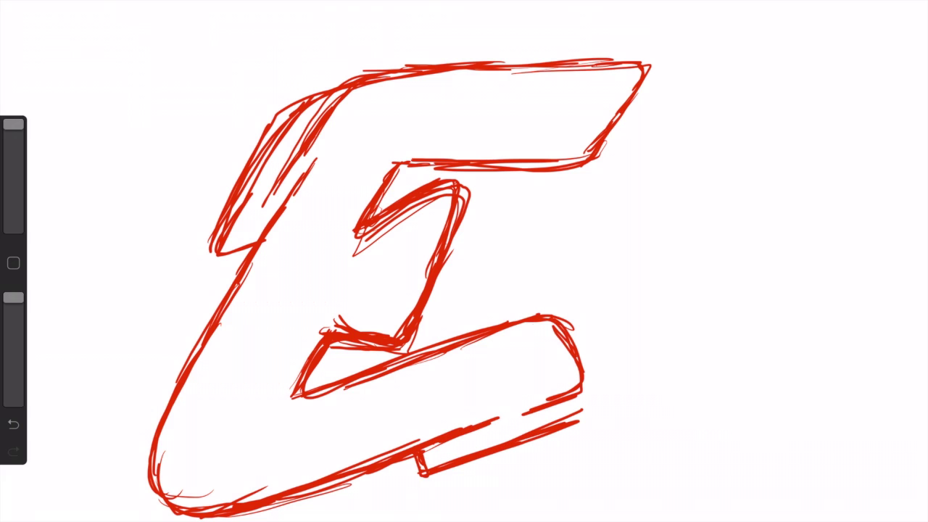
pyautogui.moveTo(399, 359); pyautogui.dragTo(555, 323)
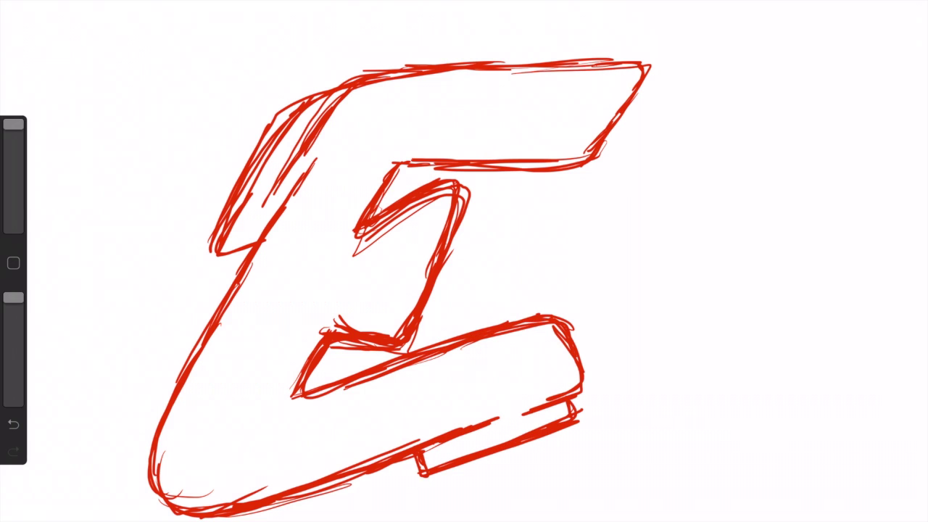
# Reinforce the top edge, inner zigzag and outline edges, plus the outer left curve.
pyautogui.moveTo(289, 108)
pyautogui.mouseDown()
pyautogui.moveTo(266, 234)
pyautogui.moveTo(485, 71)
pyautogui.mouseUp()
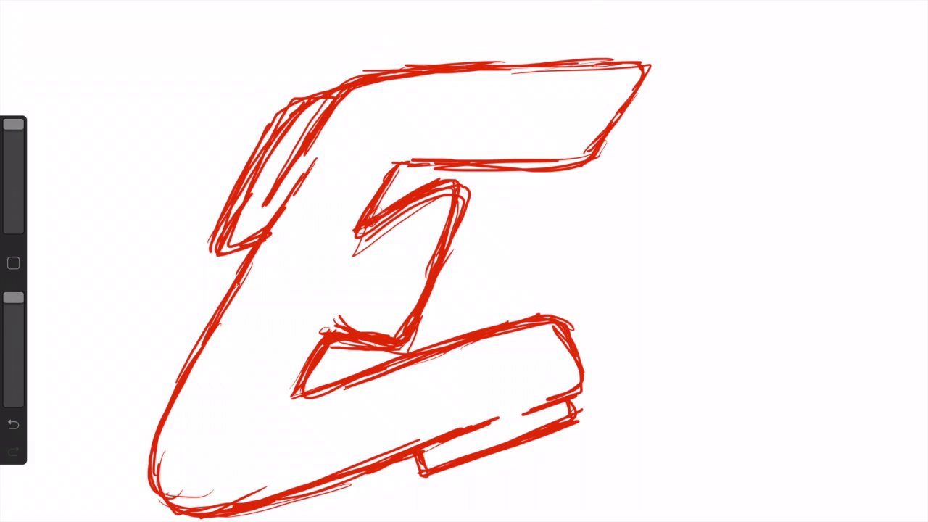
pyautogui.moveTo(400, 167); pyautogui.dragTo(376, 214)
pyautogui.moveTo(454, 243); pyautogui.dragTo(410, 353)
pyautogui.moveTo(393, 351); pyautogui.dragTo(359, 360)
pyautogui.moveTo(395, 166)
pyautogui.mouseDown()
pyautogui.moveTo(435, 69)
pyautogui.moveTo(239, 210)
pyautogui.mouseUp()
pyautogui.moveTo(309, 395); pyautogui.dragTo(580, 402)
pyautogui.moveTo(415, 458); pyautogui.dragTo(569, 428)
pyautogui.moveTo(240, 284); pyautogui.dragTo(156, 473)
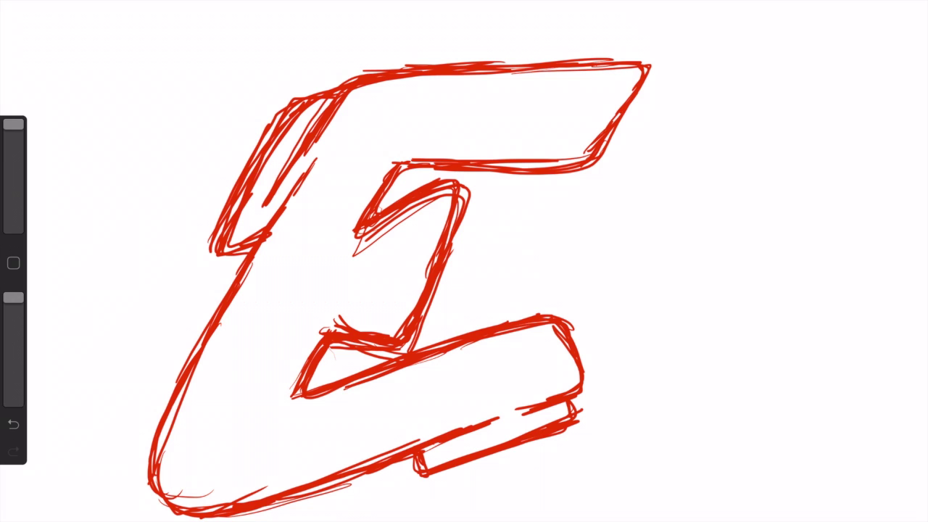
# Add perspective lines extruding the top bar and upper-left corner for 3D depth.
pyautogui.moveTo(588, 16); pyautogui.dragTo(647, 65)
pyautogui.moveTo(298, 51); pyautogui.dragTo(344, 79)
pyautogui.moveTo(259, 71)
pyautogui.mouseDown()
pyautogui.moveTo(294, 98)
pyautogui.moveTo(166, 234)
pyautogui.moveTo(210, 249)
pyautogui.moveTo(171, 218)
pyautogui.moveTo(305, 47)
pyautogui.mouseUp()
# Draw 3D box edges: top faces on the top bar and lower arm, plus a second outer left curve.
pyautogui.moveTo(303, 45)
pyautogui.mouseDown()
pyautogui.moveTo(340, 81)
pyautogui.moveTo(495, 25)
pyautogui.mouseUp()
pyautogui.moveTo(362, 38); pyautogui.dragTo(588, 15)
pyautogui.moveTo(125, 447); pyautogui.dragTo(164, 502)
pyautogui.moveTo(229, 255)
pyautogui.mouseDown()
pyautogui.moveTo(120, 467)
pyautogui.moveTo(121, 439)
pyautogui.mouseUp()
pyautogui.moveTo(529, 290); pyautogui.dragTo(553, 314)
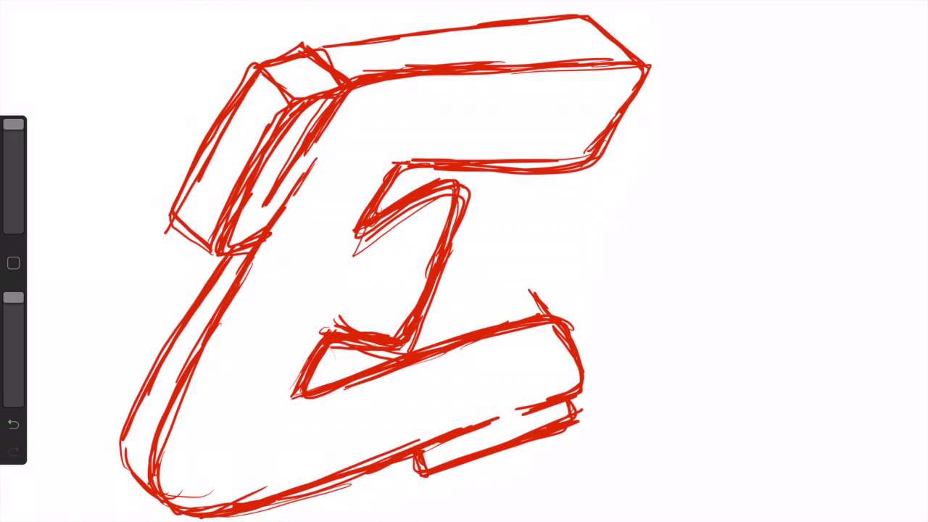
pyautogui.moveTo(432, 317); pyautogui.dragTo(569, 325)
pyautogui.moveTo(365, 195); pyautogui.dragTo(448, 162)
pyautogui.moveTo(451, 173); pyautogui.dragTo(467, 197)
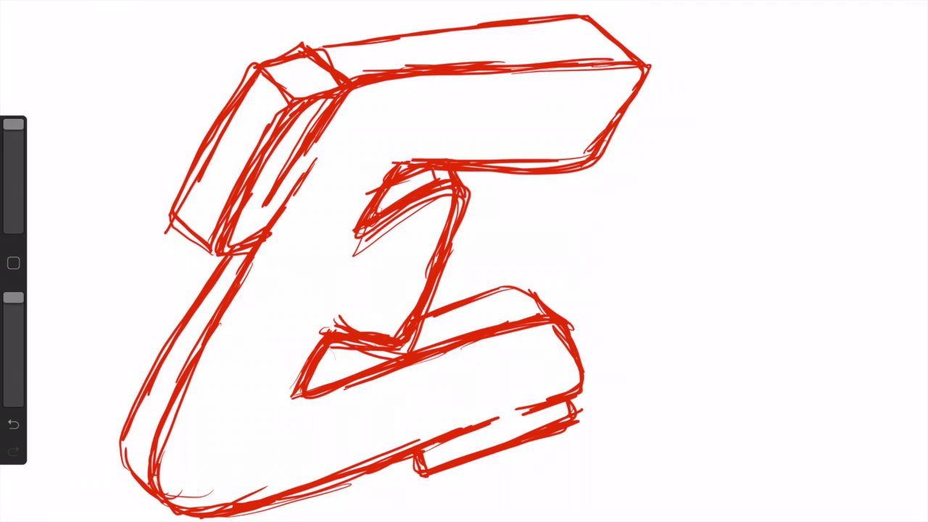
# Draw paint drips under the top bar and the bottom corner, extending one into a U shape.
pyautogui.scroll(-3, 391, 261)
pyautogui.moveTo(542, 113)
pyautogui.mouseDown()
pyautogui.moveTo(552, 145)
pyautogui.moveTo(563, 118)
pyautogui.moveTo(574, 202)
pyautogui.moveTo(581, 113)
pyautogui.mouseUp()
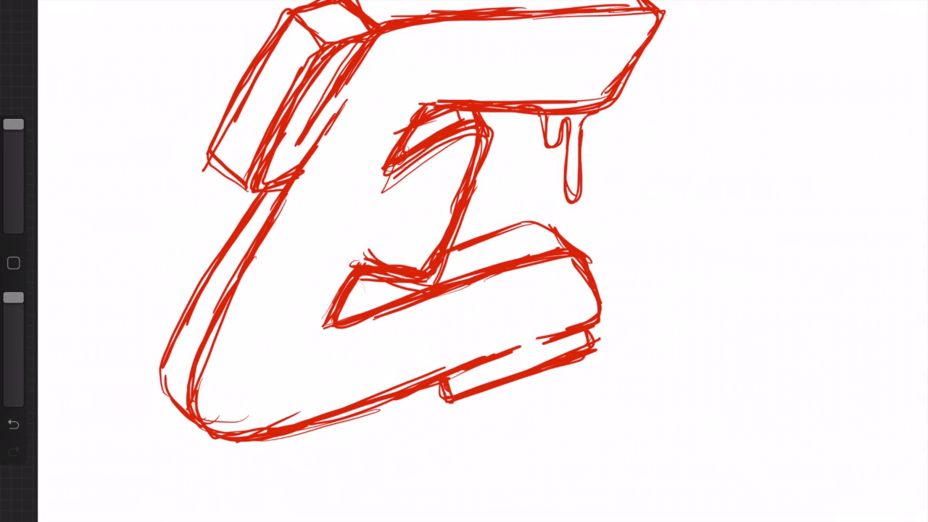
pyautogui.moveTo(268, 440); pyautogui.dragTo(274, 476)
pyautogui.scroll(5, 348, 326)
pyautogui.moveTo(347, 438)
pyautogui.mouseDown()
pyautogui.moveTo(356, 480)
pyautogui.moveTo(398, 476)
pyautogui.moveTo(435, 520)
pyautogui.mouseUp()
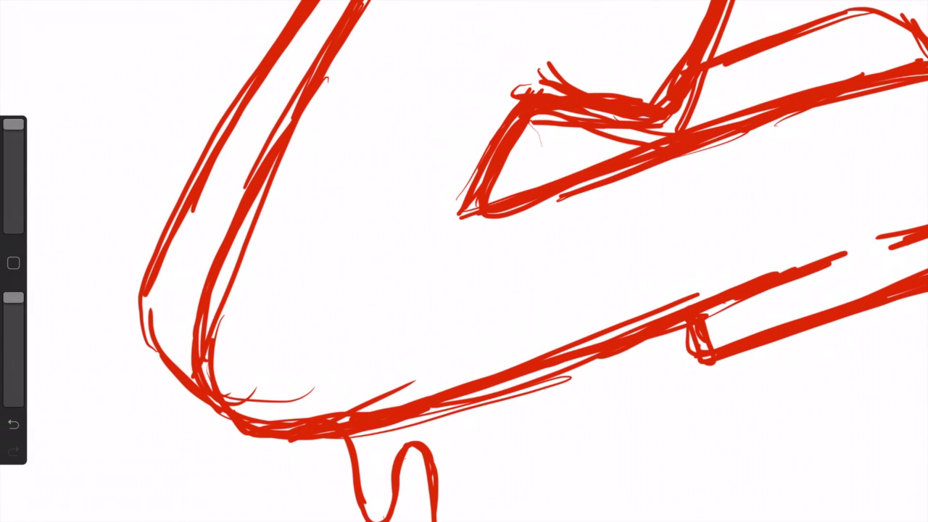
# Draw wavy drips below the bottom edge and refine the left drip outline.
pyautogui.moveTo(469, 403); pyautogui.dragTo(471, 520)
pyautogui.moveTo(470, 471); pyautogui.dragTo(609, 359)
pyautogui.moveTo(497, 428); pyautogui.dragTo(473, 521)
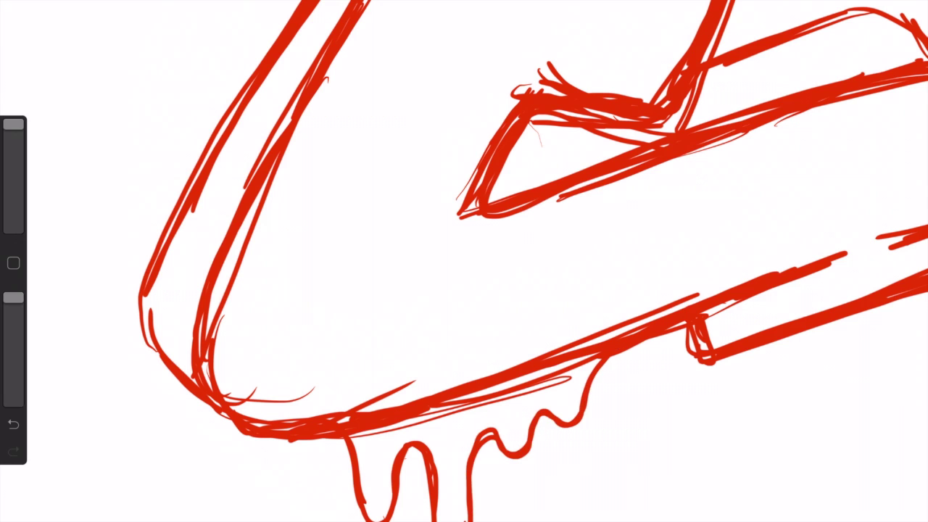
pyautogui.scroll(-2, 464, 290)
pyautogui.moveTo(428, 354); pyautogui.dragTo(366, 433)
pyautogui.moveTo(420, 355)
pyautogui.mouseDown()
pyautogui.moveTo(272, 501)
pyautogui.moveTo(181, 424)
pyautogui.mouseUp()
# Draw a long drip under the lower bar and retrace the right edge with its drips.
pyautogui.moveTo(632, 323); pyautogui.dragTo(667, 520)
pyautogui.moveTo(718, 460)
pyautogui.mouseDown()
pyautogui.moveTo(712, 521)
pyautogui.moveTo(711, 337)
pyautogui.moveTo(747, 359)
pyautogui.moveTo(757, 301)
pyautogui.mouseUp()
pyautogui.moveTo(757, 142); pyautogui.dragTo(780, 301)
pyautogui.moveTo(747, 116); pyautogui.dragTo(758, 377)
pyautogui.moveTo(729, 316); pyautogui.dragTo(716, 515)
pyautogui.moveTo(658, 435); pyautogui.dragTo(660, 499)
# Add a drip under the top-left block and reinforce the top edges with small strokes.
pyautogui.scroll(-3, 464, 261)
pyautogui.moveTo(378, 190)
pyautogui.mouseDown()
pyautogui.moveTo(382, 241)
pyautogui.moveTo(400, 206)
pyautogui.moveTo(392, 253)
pyautogui.mouseUp()
pyautogui.moveTo(700, 251); pyautogui.dragTo(606, 276)
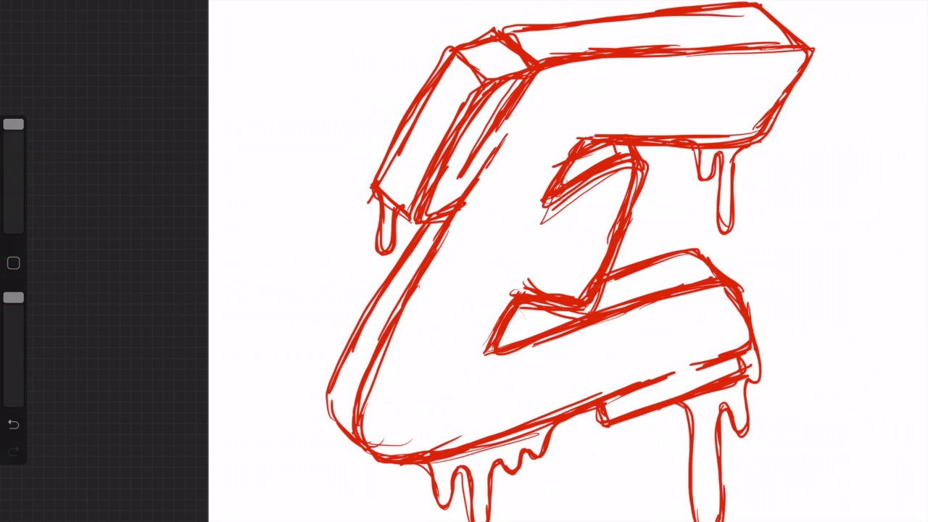
pyautogui.moveTo(702, 12); pyautogui.dragTo(761, 5)
pyautogui.moveTo(663, 58); pyautogui.dragTo(793, 49)
pyautogui.scroll(-2, 465, 261)
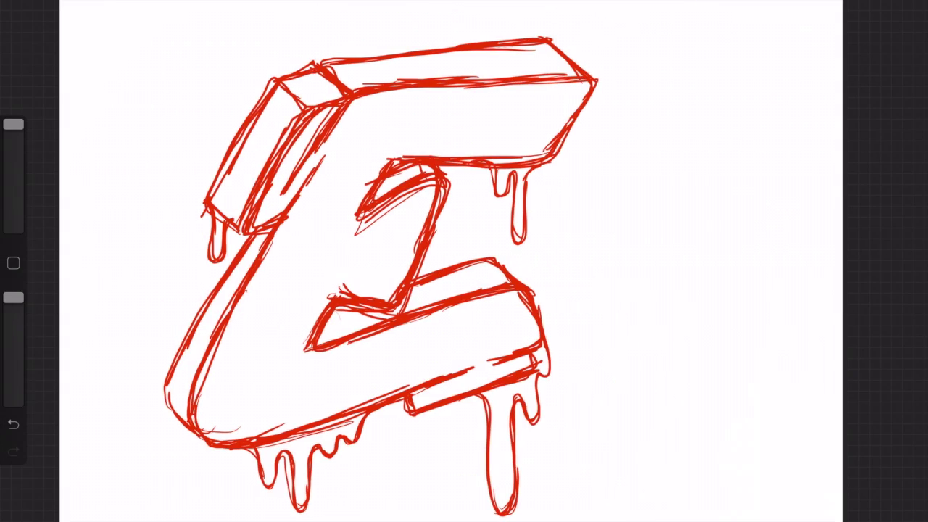
pyautogui.scroll(3, 476, 205)
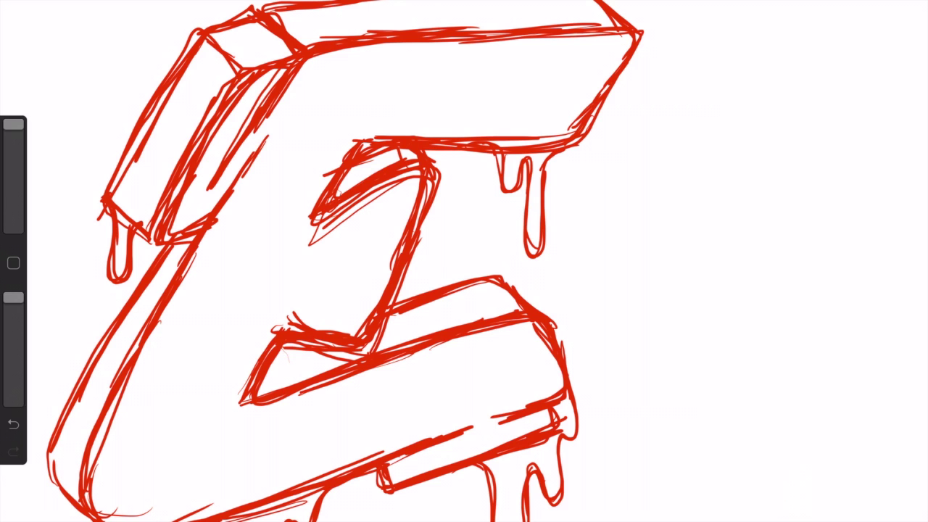
# Add Layer 2, set StreamLine to Max, and fade the sketch layer to pale pink.
pyautogui.scroll(3, 464, 261)
pyautogui.click(870, 9)
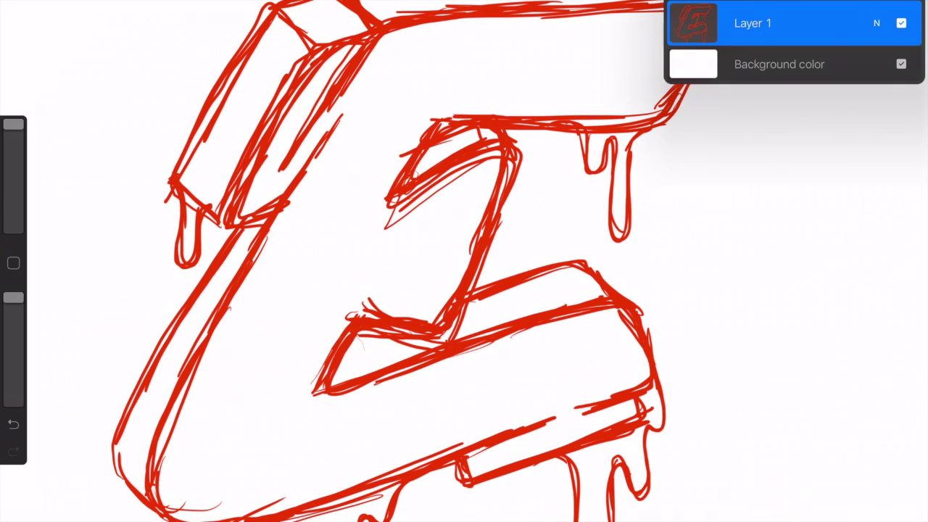
pyautogui.click(906, 8)
pyautogui.click(912, 8)
pyautogui.moveTo(648, 175); pyautogui.dragTo(803, 176)
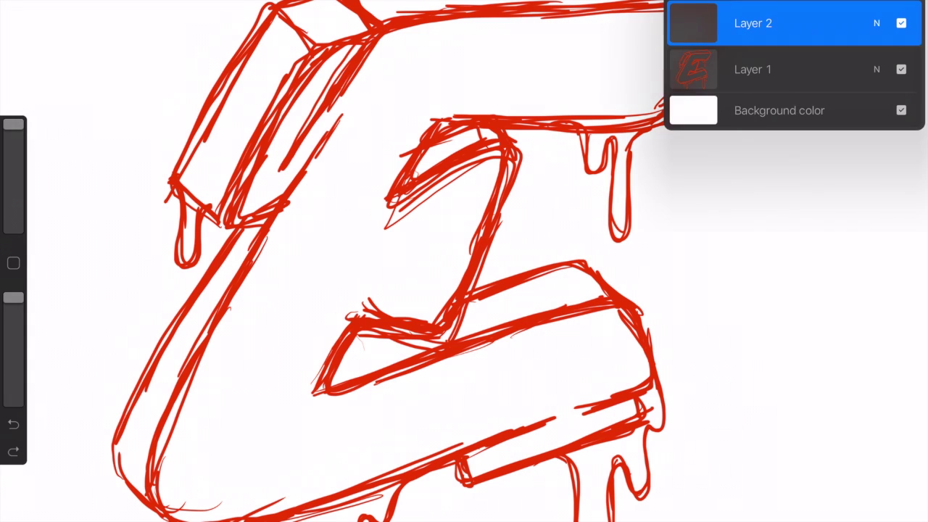
pyautogui.click(876, 23)
pyautogui.click(464, 261)
# Try black outline strokes along the upper-left edges, undoing the unsatisfactory ones.
pyautogui.moveTo(387, 26)
pyautogui.mouseDown()
pyautogui.moveTo(334, 98)
pyautogui.moveTo(259, 155)
pyautogui.mouseUp()
pyautogui.moveTo(273, 215); pyautogui.dragTo(328, 132)
pyautogui.click(13, 424)
pyautogui.moveTo(387, 27)
pyautogui.mouseDown()
pyautogui.moveTo(319, 49)
pyautogui.moveTo(222, 213)
pyautogui.moveTo(314, 55)
pyautogui.moveTo(226, 224)
pyautogui.mouseUp()
pyautogui.click(13, 425)
pyautogui.click(13, 424)
pyautogui.click(13, 424)
pyautogui.moveTo(314, 55)
pyautogui.mouseDown()
pyautogui.moveTo(227, 224)
pyautogui.moveTo(308, 149)
pyautogui.mouseUp()
pyautogui.click(13, 424)
pyautogui.click(13, 424)
# Draw the black top, right and long left outline edges of the upper-left box.
pyautogui.click(13, 424)
pyautogui.click(13, 424)
pyautogui.click(13, 424)
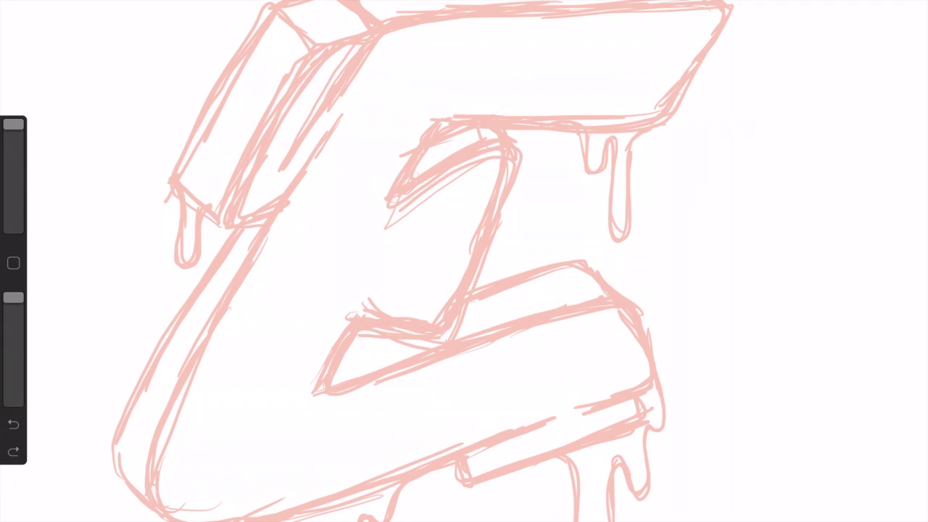
pyautogui.moveTo(385, 12); pyautogui.dragTo(332, 100)
pyautogui.click(13, 425)
pyautogui.moveTo(385, 11)
pyautogui.mouseDown()
pyautogui.moveTo(332, 99)
pyautogui.moveTo(330, 18)
pyautogui.mouseUp()
pyautogui.moveTo(330, 18); pyautogui.dragTo(238, 197)
pyautogui.click(13, 424)
pyautogui.click(13, 425)
pyautogui.click(13, 424)
pyautogui.moveTo(384, 19)
pyautogui.mouseDown()
pyautogui.moveTo(331, 102)
pyautogui.moveTo(320, 31)
pyautogui.moveTo(223, 223)
pyautogui.moveTo(272, 218)
pyautogui.moveTo(311, 152)
pyautogui.mouseUp()
# Outline the top bar's upper and right edges and the notch diagonal in black.
pyautogui.moveTo(377, 35)
pyautogui.mouseDown()
pyautogui.moveTo(472, 12)
pyautogui.moveTo(724, 7)
pyautogui.moveTo(659, 123)
pyautogui.mouseUp()
pyautogui.moveTo(439, 124)
pyautogui.mouseDown()
pyautogui.moveTo(659, 120)
pyautogui.moveTo(435, 127)
pyautogui.moveTo(398, 197)
pyautogui.mouseUp()
pyautogui.click(13, 424)
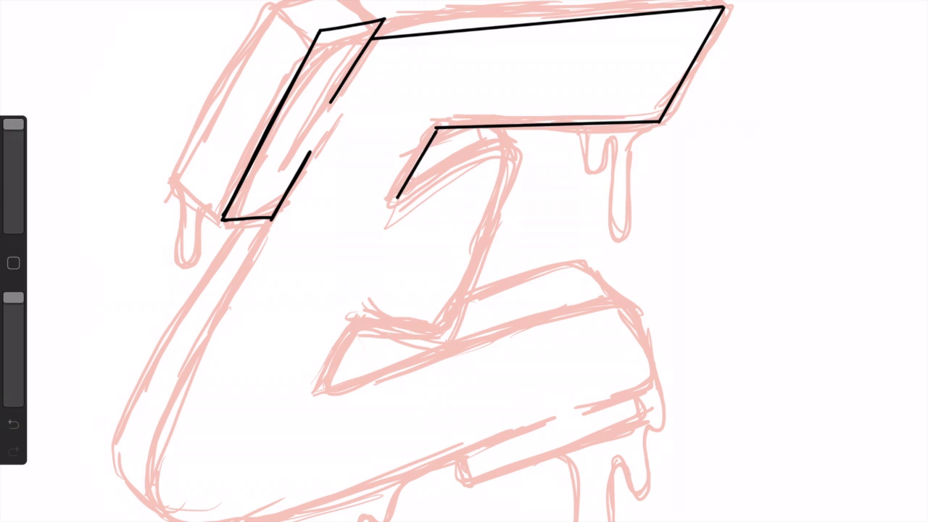
pyautogui.click(13, 424)
pyautogui.moveTo(435, 128)
pyautogui.mouseDown()
pyautogui.moveTo(391, 201)
pyautogui.moveTo(500, 145)
pyautogui.moveTo(424, 330)
pyautogui.moveTo(365, 310)
pyautogui.moveTo(328, 386)
pyautogui.moveTo(622, 304)
pyautogui.moveTo(658, 383)
pyautogui.moveTo(576, 410)
pyautogui.mouseUp()
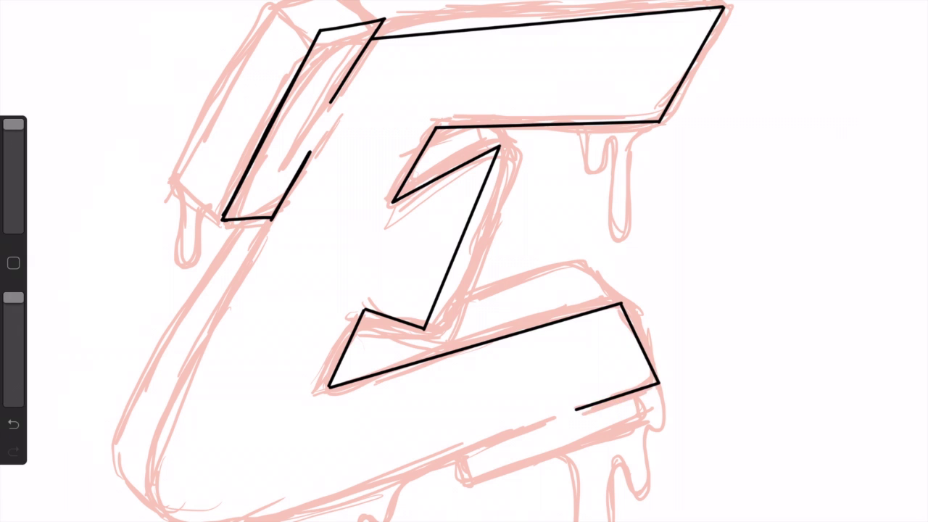
# Outline the straight left edge, rounded bottom-left corner, bottom edge and box under the lower arm.
pyautogui.moveTo(273, 219); pyautogui.dragTo(149, 515)
pyautogui.hotkey('ctrl', 'z')
pyautogui.moveTo(272, 219)
pyautogui.mouseDown()
pyautogui.moveTo(154, 457)
pyautogui.moveTo(172, 521)
pyautogui.mouseUp()
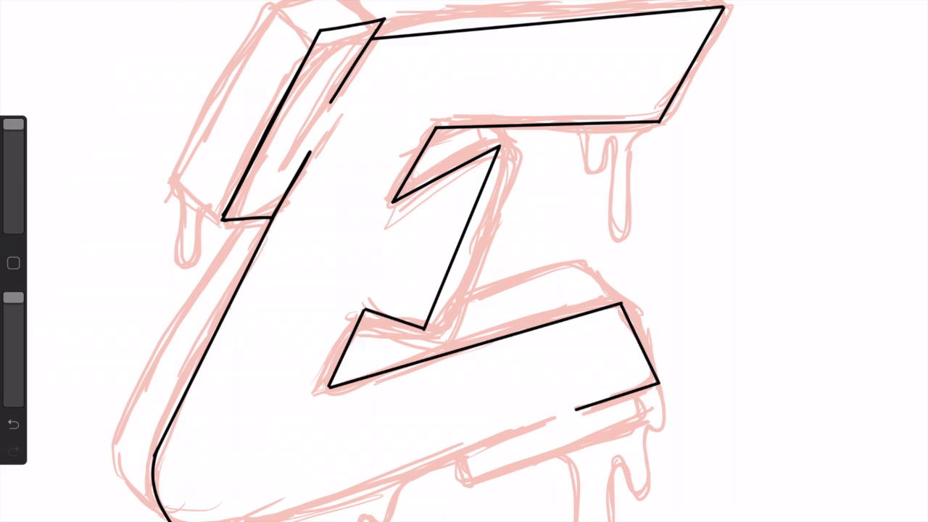
pyautogui.moveTo(255, 521)
pyautogui.mouseDown()
pyautogui.moveTo(556, 424)
pyautogui.moveTo(493, 439)
pyautogui.mouseUp()
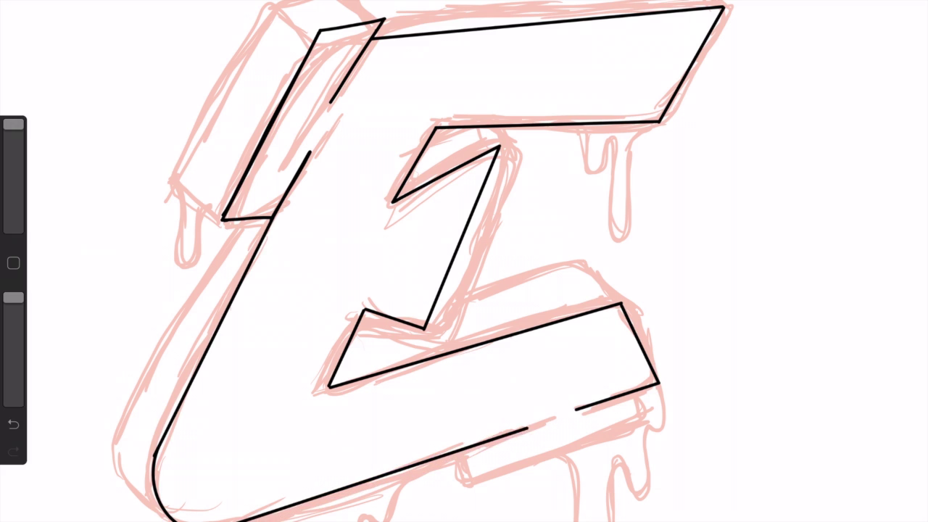
pyautogui.moveTo(641, 390); pyautogui.dragTo(649, 417)
pyautogui.moveTo(458, 451)
pyautogui.mouseDown()
pyautogui.moveTo(467, 480)
pyautogui.moveTo(652, 419)
pyautogui.mouseUp()
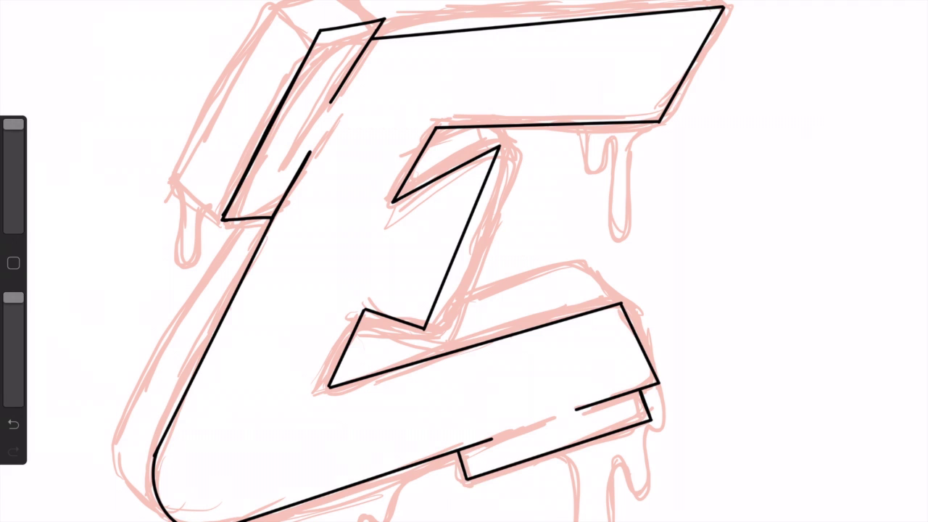
# Add depth lines closing the left side and top of the top-left box.
pyautogui.moveTo(284, 5); pyautogui.dragTo(319, 30)
pyautogui.moveTo(221, 219)
pyautogui.mouseDown()
pyautogui.moveTo(196, 174)
pyautogui.moveTo(222, 219)
pyautogui.mouseUp()
pyautogui.hotkey('ctrl', 'z')
pyautogui.moveTo(282, 3); pyautogui.dragTo(177, 176)
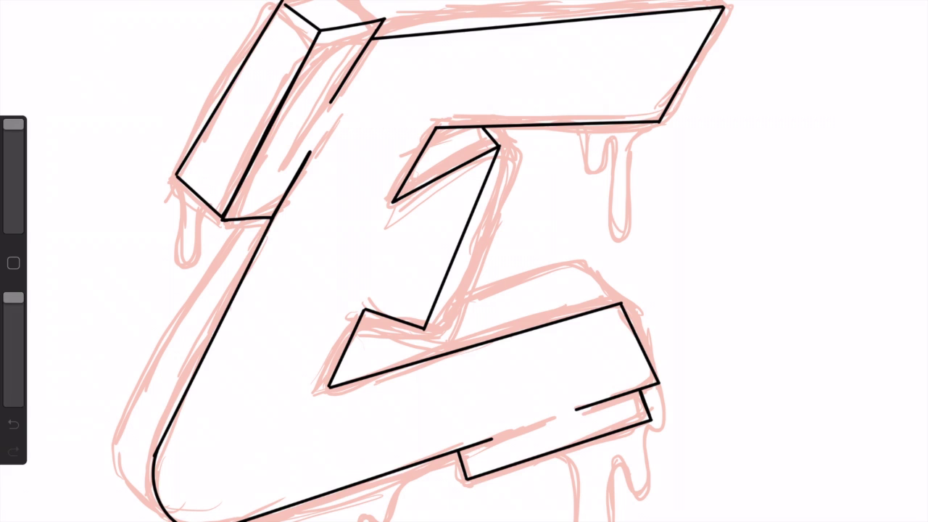
pyautogui.moveTo(363, 1); pyautogui.dragTo(383, 19)
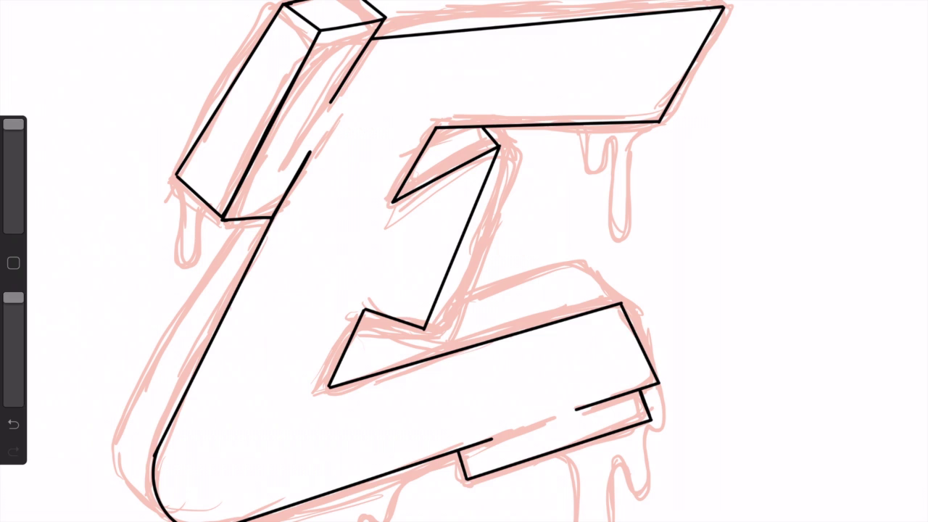
pyautogui.scroll(5, 464, 261)
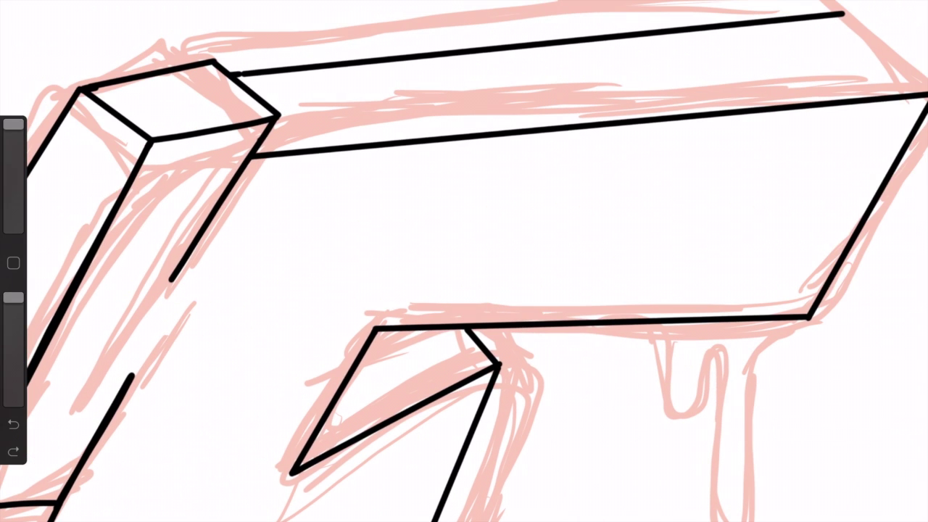
# Ink the top bar's closing line, the lower bar's top edges and the long lower-left outer edge.
pyautogui.scroll(-3, 465, 261)
pyautogui.moveTo(669, 25); pyautogui.dragTo(755, 99)
pyautogui.scroll(-5, 464, 261)
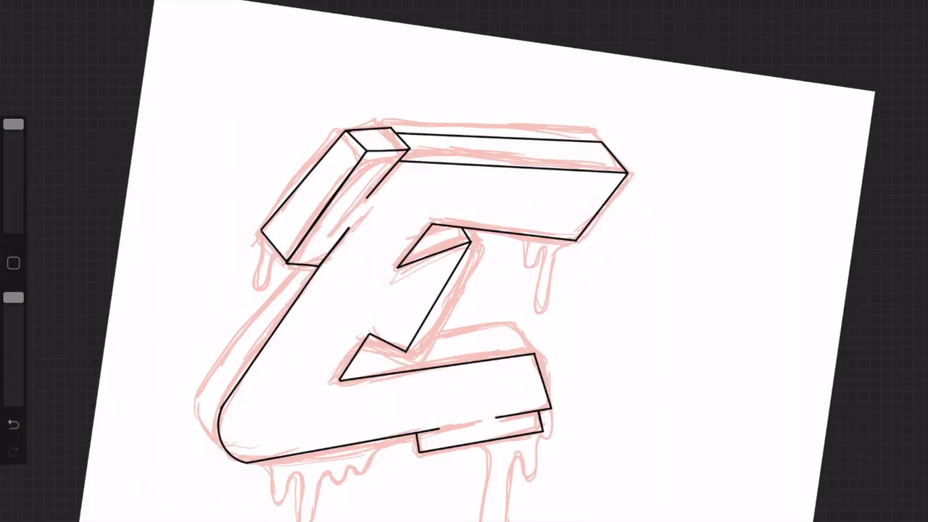
pyautogui.scroll(5, 464, 261)
pyautogui.moveTo(547, 313)
pyautogui.mouseDown()
pyautogui.moveTo(495, 271)
pyautogui.moveTo(322, 298)
pyautogui.mouseUp()
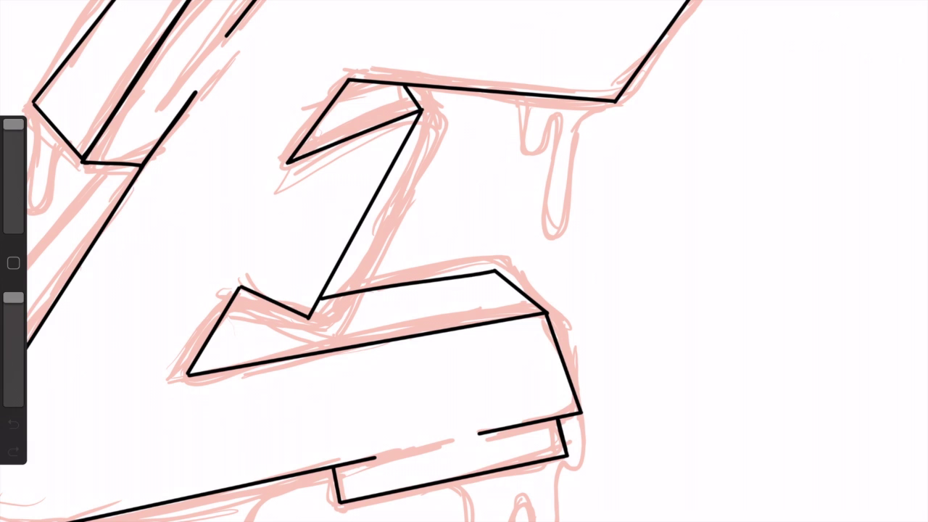
pyautogui.scroll(3, 447, 435)
pyautogui.moveTo(232, 468); pyautogui.dragTo(284, 502)
pyautogui.scroll(-5, 464, 261)
pyautogui.moveTo(232, 415)
pyautogui.mouseDown()
pyautogui.moveTo(193, 335)
pyautogui.moveTo(356, 139)
pyautogui.moveTo(322, 109)
pyautogui.mouseUp()
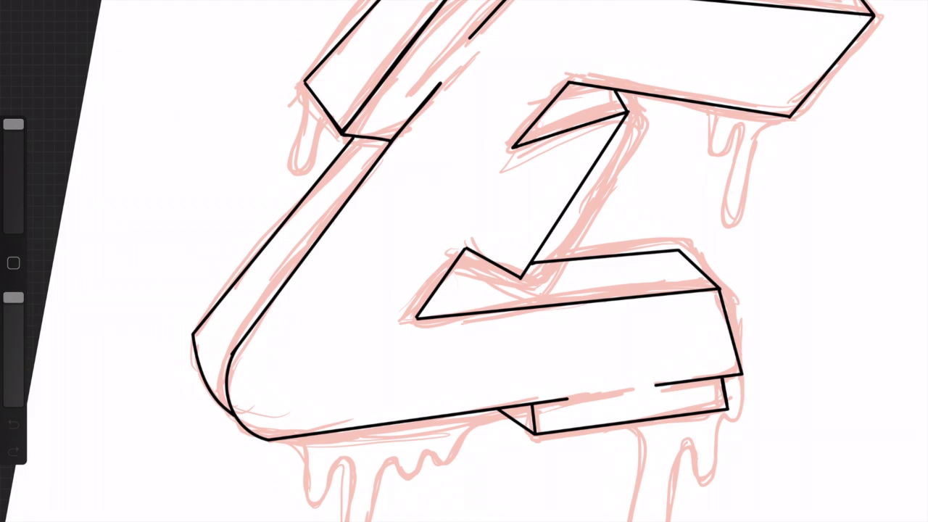
pyautogui.scroll(-5, 464, 261)
pyautogui.scroll(5, 476, 228)
# Ink the double drip under the top bar and a drip under the lower bar's right end.
pyautogui.click(13, 424)
pyautogui.moveTo(552, 135)
pyautogui.mouseDown()
pyautogui.moveTo(567, 196)
pyautogui.moveTo(653, 148)
pyautogui.mouseUp()
pyautogui.scroll(-5, 464, 261)
pyautogui.moveTo(536, 341)
pyautogui.mouseDown()
pyautogui.moveTo(560, 518)
pyautogui.moveTo(653, 395)
pyautogui.moveTo(681, 281)
pyautogui.mouseUp()
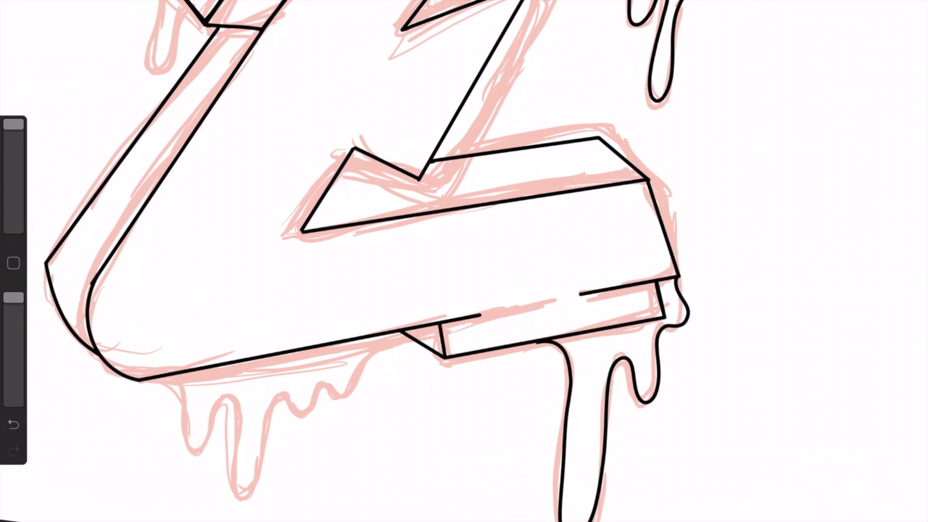
pyautogui.scroll(-3, 464, 261)
pyautogui.moveTo(234, 378)
pyautogui.mouseDown()
pyautogui.moveTo(294, 407)
pyautogui.moveTo(351, 406)
pyautogui.moveTo(487, 293)
pyautogui.moveTo(311, 406)
pyautogui.moveTo(425, 363)
pyautogui.moveTo(480, 300)
pyautogui.mouseUp()
pyautogui.hotkey('ctrl', 'z')
# Ink the drip under the upper-left bar, then hide the pink sketch layer.
pyautogui.scroll(3, 464, 261)
pyautogui.scroll(2, 464, 261)
pyautogui.moveTo(205, 131); pyautogui.dragTo(245, 165)
pyautogui.click(13, 424)
pyautogui.moveTo(205, 130); pyautogui.dragTo(245, 166)
pyautogui.scroll(-3, 464, 261)
pyautogui.scroll(2, 465, 261)
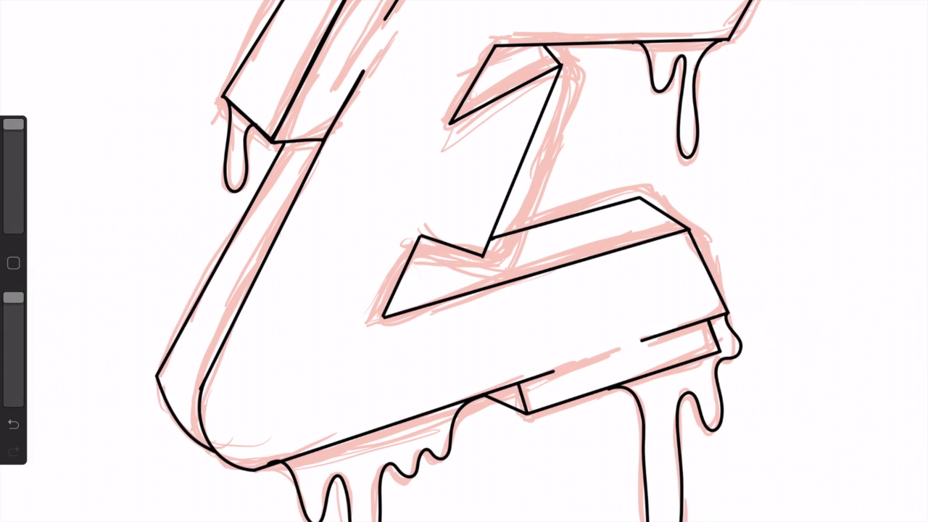
pyautogui.click(902, 69)
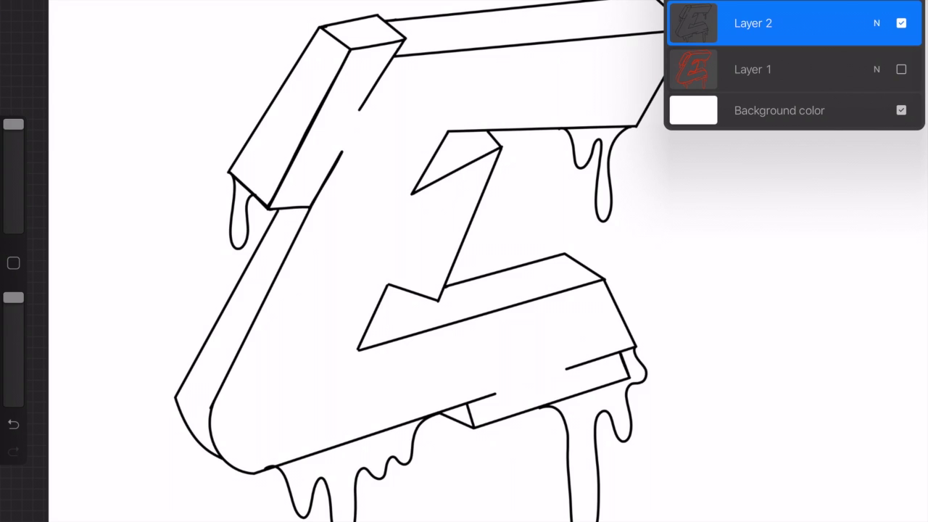
# Duplicate the line-art layer twice.
pyautogui.moveTo(834, 23); pyautogui.dragTo(726, 23)
pyautogui.click(825, 21)
pyautogui.moveTo(834, 23); pyautogui.dragTo(725, 23)
pyautogui.click(825, 21)
# ColorDrop purple into the E's front faces.
pyautogui.click(911, 14)
pyautogui.moveTo(892, 79); pyautogui.dragTo(846, 203)
pyautogui.moveTo(910, 14); pyautogui.dragTo(581, 83)
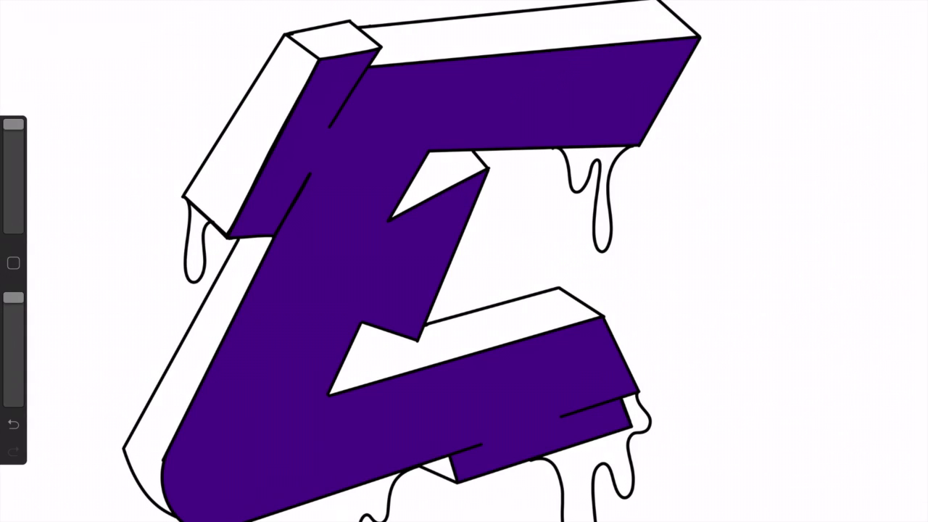
# Duplicate another line-art layer and move the copy to the top of the stack.
pyautogui.click(874, 15)
pyautogui.moveTo(834, 66); pyautogui.dragTo(725, 66)
pyautogui.click(771, 66)
pyautogui.moveTo(798, 66); pyautogui.dragTo(798, 22)
# Hide the purple fill layer and fill the E's front faces black.
pyautogui.click(910, 14)
pyautogui.click(874, 15)
pyautogui.click(902, 69)
pyautogui.moveTo(910, 14); pyautogui.dragTo(435, 109)
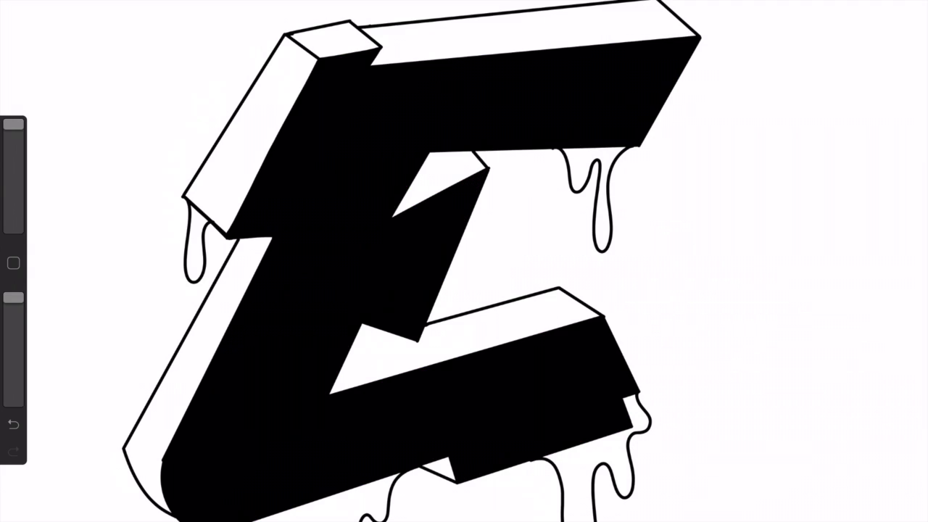
# Select the next line-art layer down and duplicate it.
pyautogui.click(874, 15)
pyautogui.click(755, 161)
pyautogui.moveTo(834, 162); pyautogui.dragTo(726, 162)
pyautogui.click(856, 161)
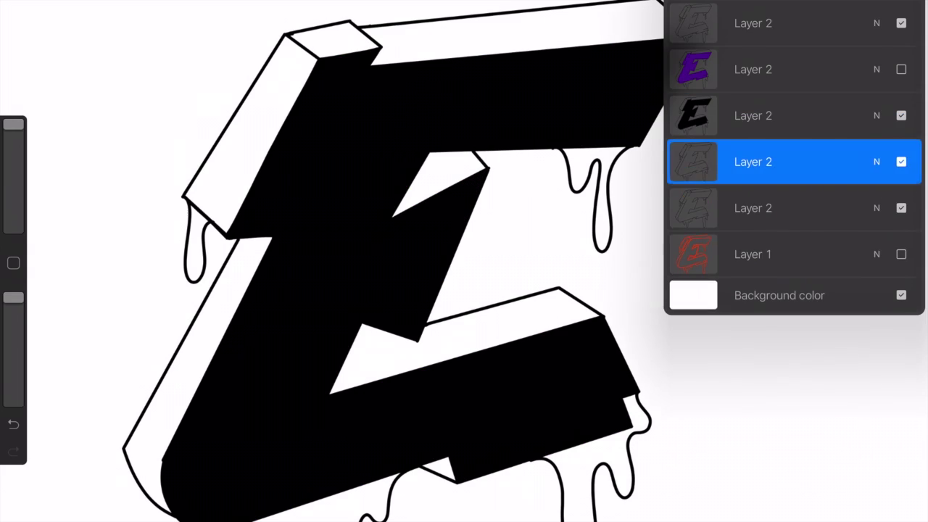
# Switch to dark red, hide the black fill and ColorDrop dark red into the front faces.
pyautogui.click(910, 14)
pyautogui.moveTo(846, 206)
pyautogui.mouseDown()
pyautogui.moveTo(895, 116)
pyautogui.moveTo(860, 108)
pyautogui.moveTo(863, 119)
pyautogui.moveTo(863, 99)
pyautogui.mouseUp()
pyautogui.click(874, 15)
pyautogui.click(902, 115)
pyautogui.moveTo(910, 15); pyautogui.dragTo(449, 218)
# Duplicate the top line-art layer twice.
pyautogui.click(874, 14)
pyautogui.click(754, 208)
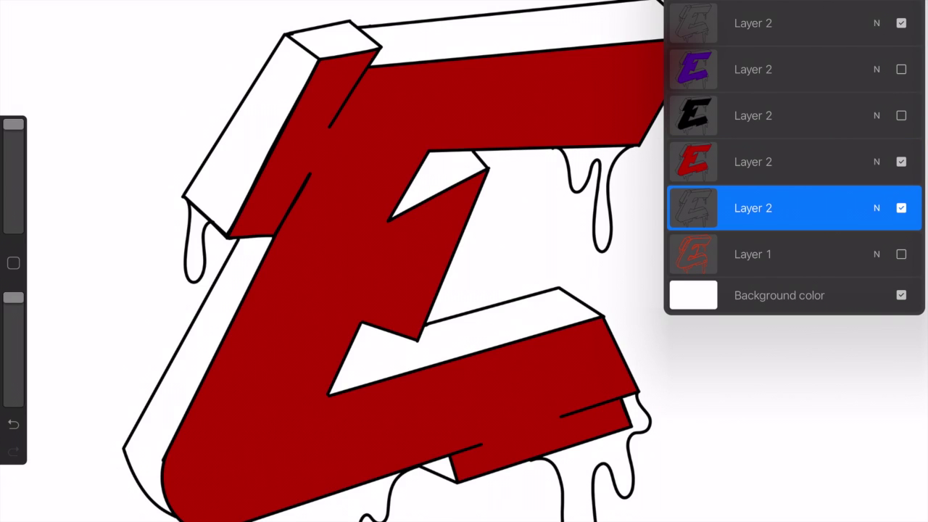
pyautogui.click(797, 23)
pyautogui.moveTo(835, 23); pyautogui.dragTo(725, 24)
pyautogui.click(777, 22)
pyautogui.moveTo(834, 23); pyautogui.dragTo(726, 23)
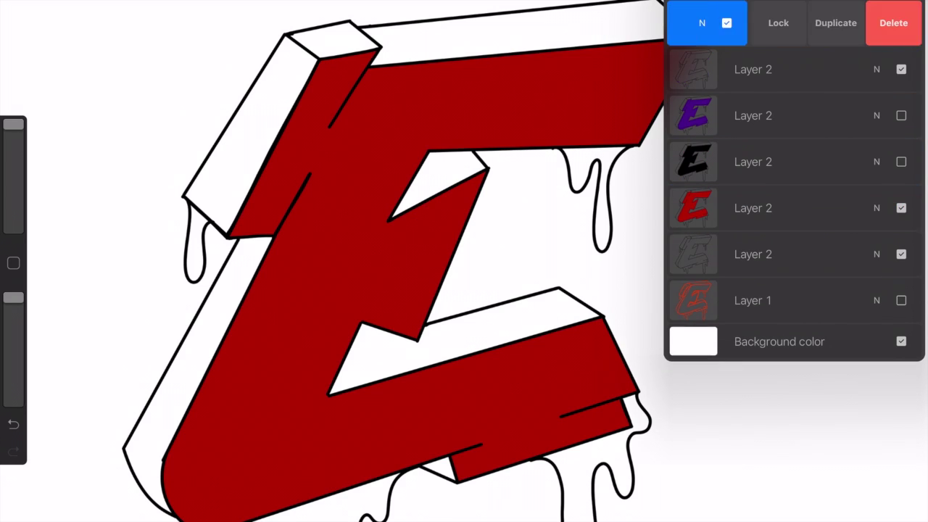
pyautogui.click(777, 23)
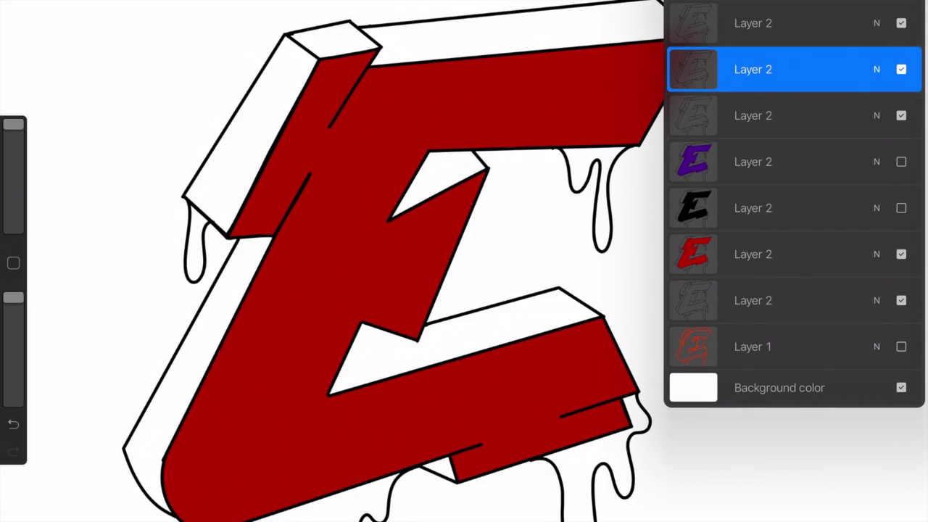
# Brighten the red, hide the dark red fill and fill the front faces bright red.
pyautogui.click(754, 300)
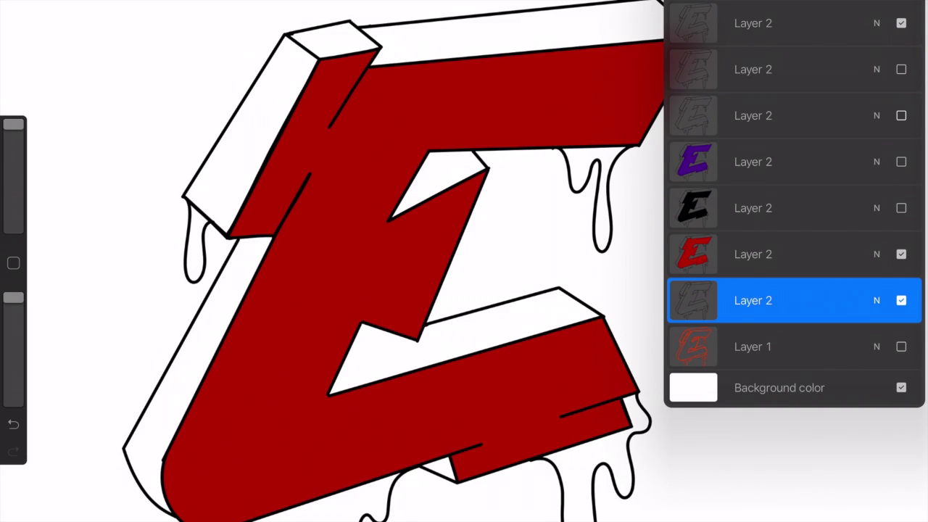
pyautogui.click(910, 15)
pyautogui.moveTo(800, 53); pyautogui.dragTo(811, 54)
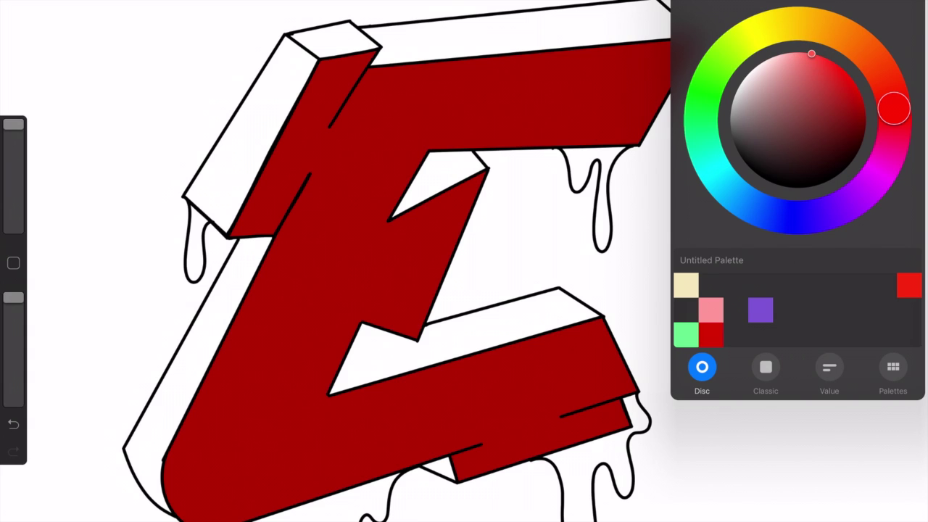
pyautogui.click(878, 15)
pyautogui.click(910, 14)
pyautogui.click(826, 63)
pyautogui.click(877, 14)
pyautogui.click(902, 254)
pyautogui.moveTo(910, 14); pyautogui.dragTo(464, 359)
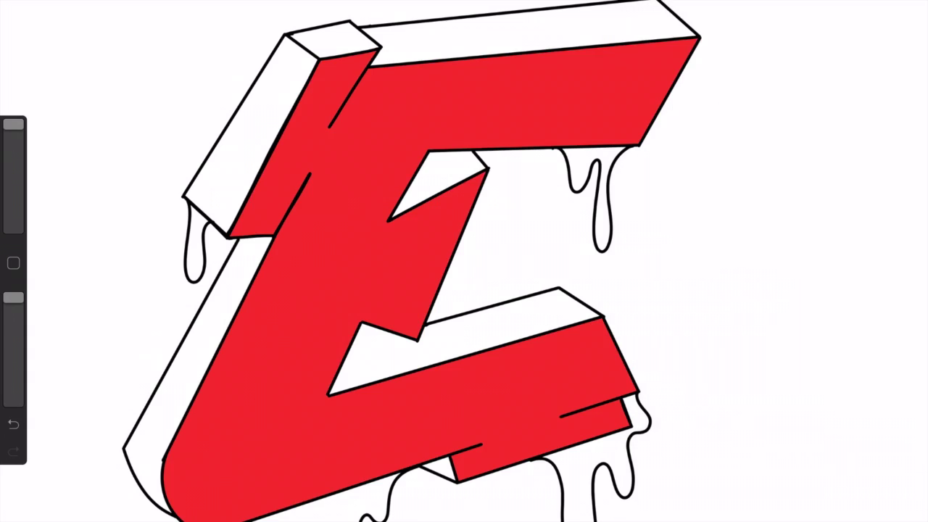
pyautogui.click(878, 15)
pyautogui.click(910, 14)
pyautogui.click(735, 193)
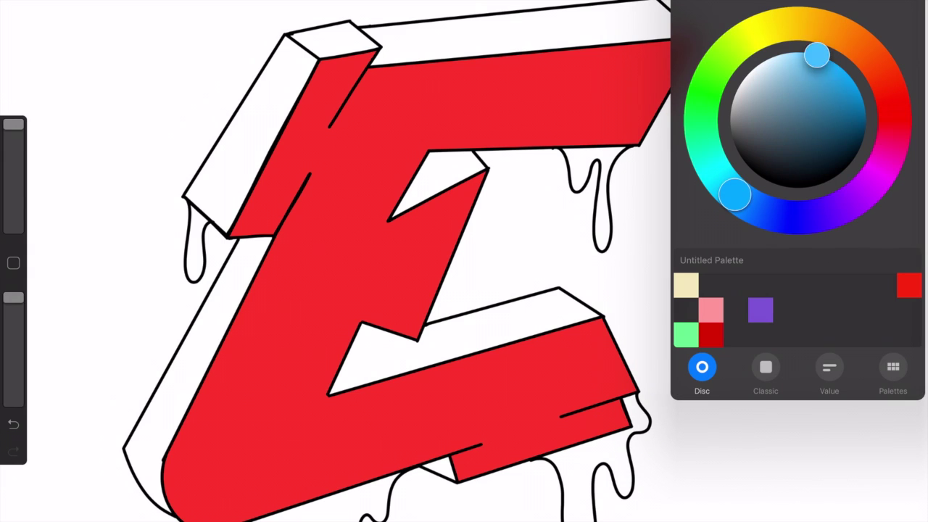
# Choose cyan, make the selected line-art copy visible and hide the bright red fill.
pyautogui.moveTo(736, 193); pyautogui.dragTo(827, 27)
pyautogui.click(713, 169)
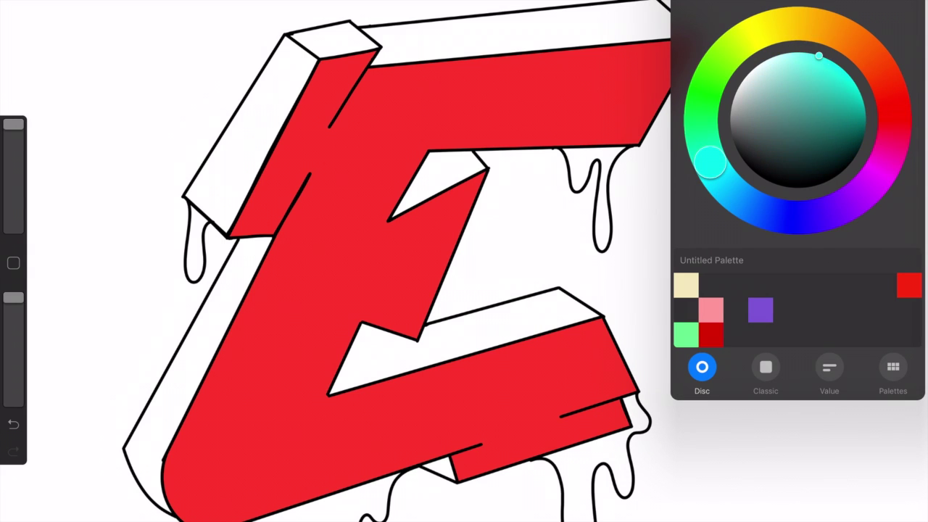
pyautogui.moveTo(910, 14); pyautogui.dragTo(464, 261)
pyautogui.click(544, 303)
pyautogui.click(901, 69)
pyautogui.click(902, 301)
# Fill the top bar, top box, upper-left side, inner triangle, lower-left and middle-bar faces cyan.
pyautogui.moveTo(910, 14); pyautogui.dragTo(507, 40)
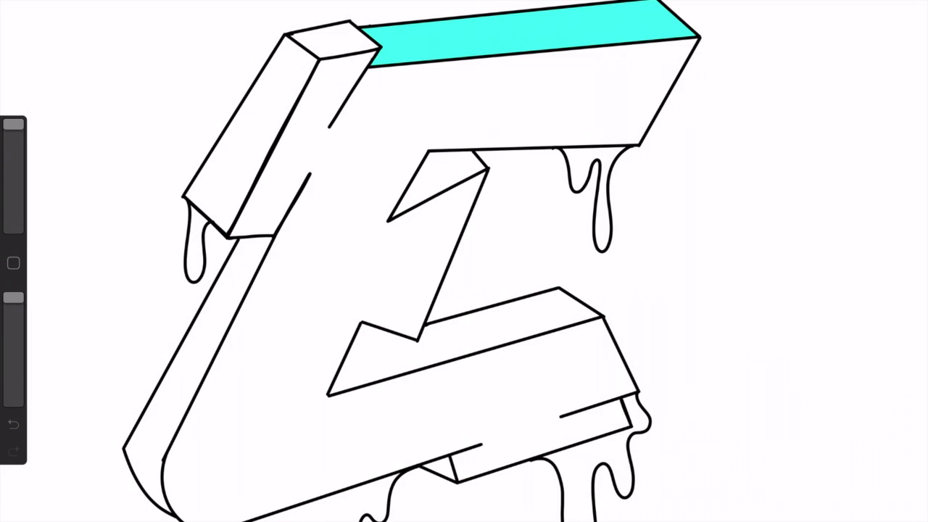
pyautogui.click(331, 41)
pyautogui.click(253, 149)
pyautogui.click(443, 182)
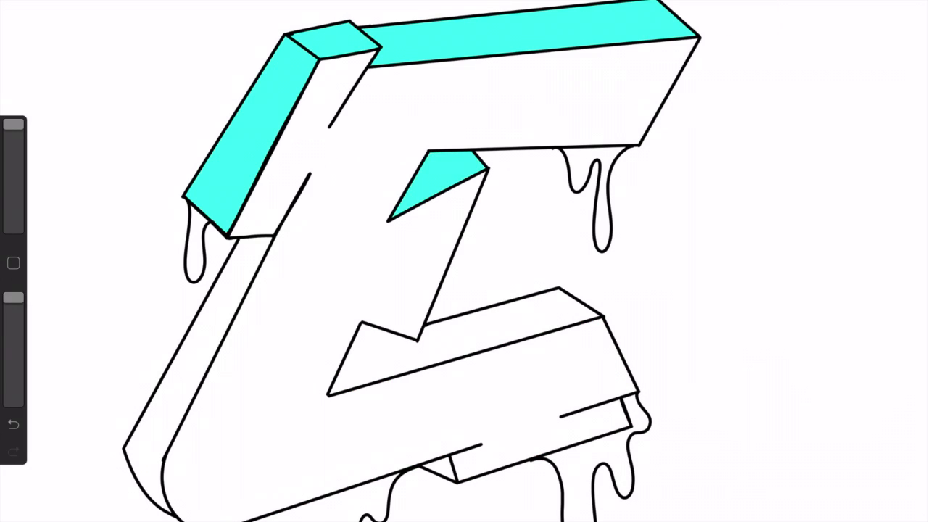
pyautogui.moveTo(910, 15); pyautogui.dragTo(224, 305)
pyautogui.moveTo(910, 15); pyautogui.dragTo(496, 332)
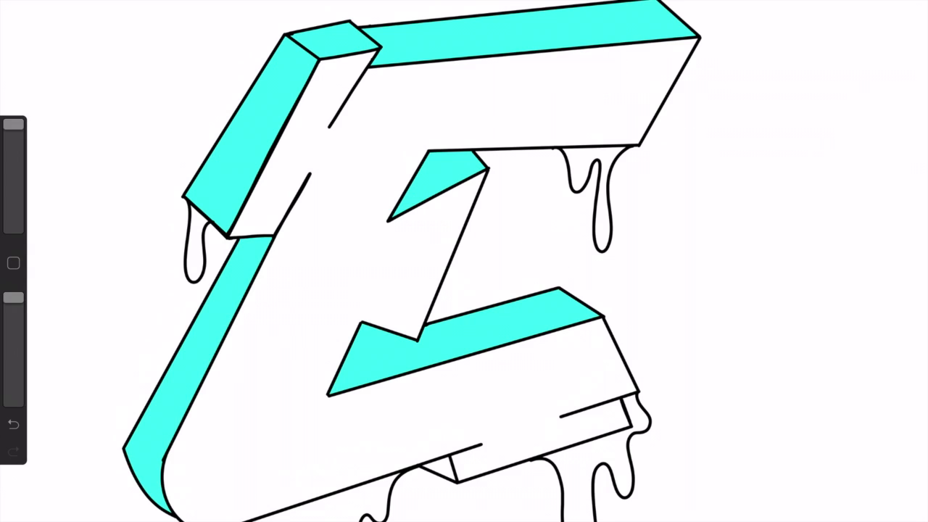
# Hide the cyan fill layer, select the bright red layer and shift the hue to red-orange.
pyautogui.click(880, 15)
pyautogui.click(901, 69)
pyautogui.click(769, 300)
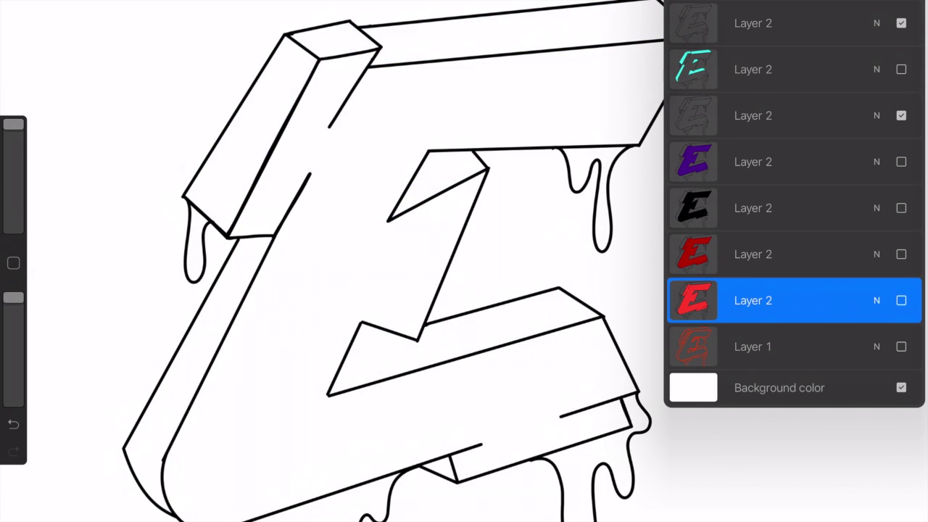
pyautogui.click(910, 14)
pyautogui.moveTo(857, 42); pyautogui.dragTo(883, 72)
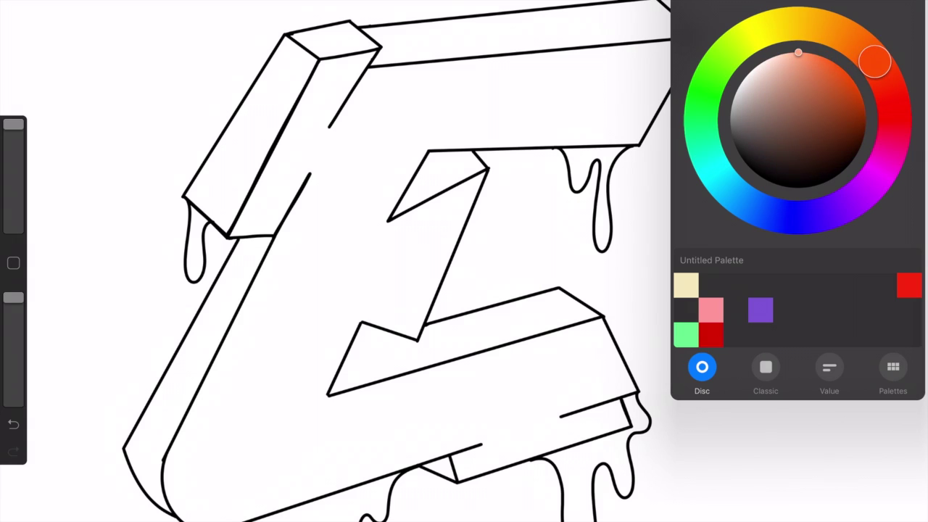
# Choose salmon and fill the middle bar's top face, long left side and inner notch.
pyautogui.click(880, 14)
pyautogui.click(769, 116)
pyautogui.moveTo(910, 14); pyautogui.dragTo(507, 322)
pyautogui.moveTo(910, 15)
pyautogui.mouseDown()
pyautogui.moveTo(235, 294)
pyautogui.moveTo(442, 174)
pyautogui.mouseUp()
pyautogui.click(880, 14)
pyautogui.click(880, 14)
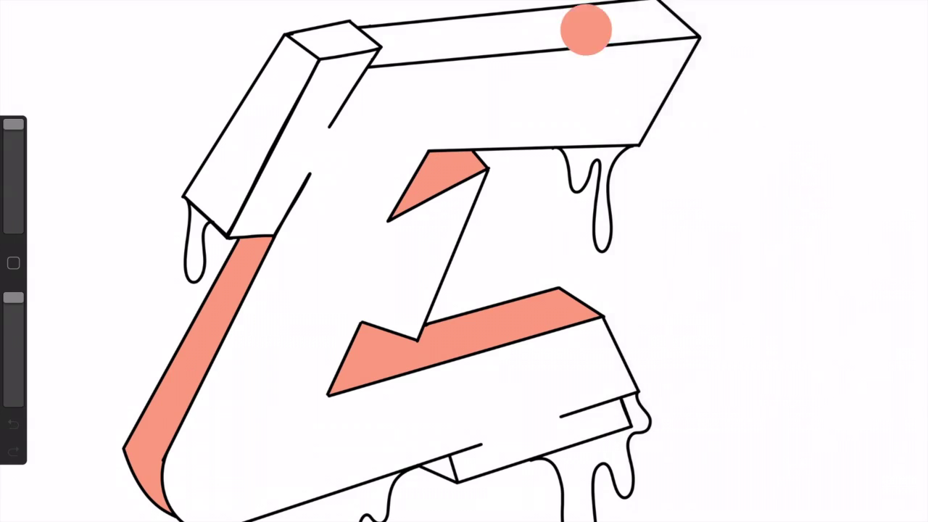
# Fill the top bar's upper face, the top-left box side and the bottom drips salmon.
pyautogui.moveTo(911, 15); pyautogui.dragTo(591, 25)
pyautogui.moveTo(910, 15); pyautogui.dragTo(250, 138)
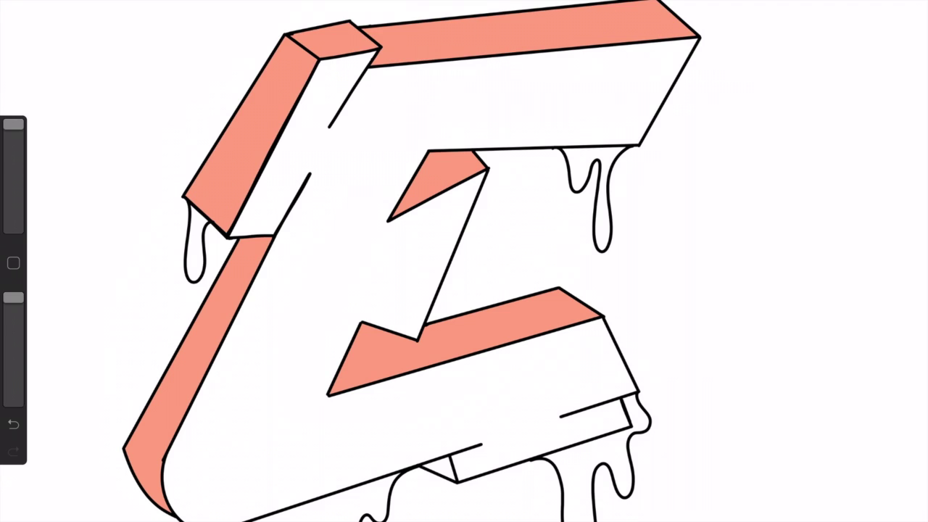
pyautogui.moveTo(910, 14)
pyautogui.mouseDown()
pyautogui.moveTo(595, 156)
pyautogui.moveTo(196, 247)
pyautogui.moveTo(590, 459)
pyautogui.mouseUp()
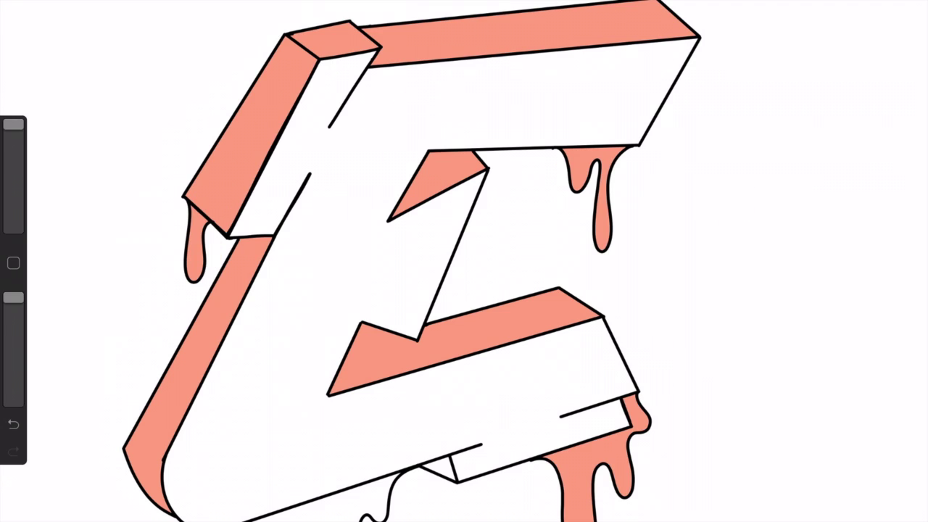
pyautogui.moveTo(911, 14)
pyautogui.mouseDown()
pyautogui.moveTo(445, 469)
pyautogui.moveTo(311, 510)
pyautogui.mouseUp()
# Show the cyan side-face layer and recolour the upper, left and bottom drips cyan.
pyautogui.click(880, 15)
pyautogui.click(901, 69)
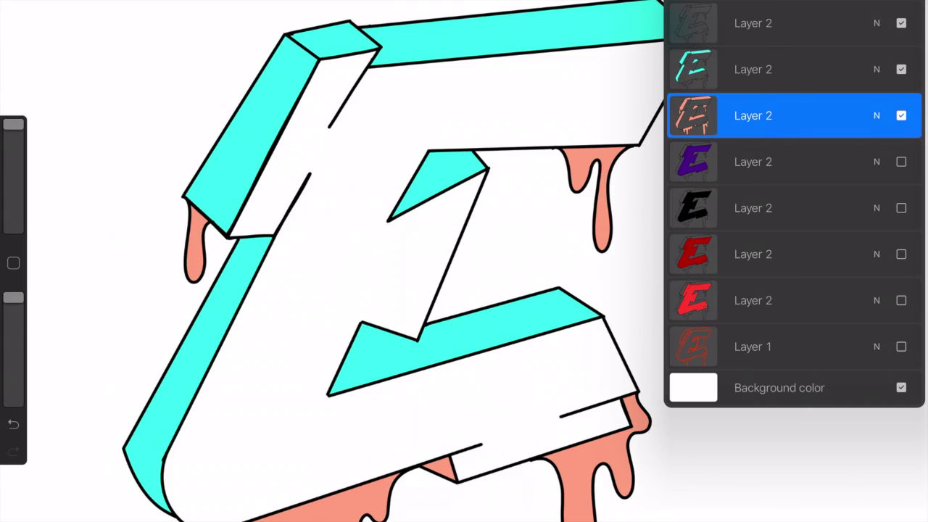
pyautogui.click(880, 15)
pyautogui.moveTo(910, 14)
pyautogui.mouseDown()
pyautogui.moveTo(580, 162)
pyautogui.moveTo(196, 254)
pyautogui.moveTo(613, 444)
pyautogui.mouseUp()
pyautogui.moveTo(459, 412); pyautogui.dragTo(439, 468)
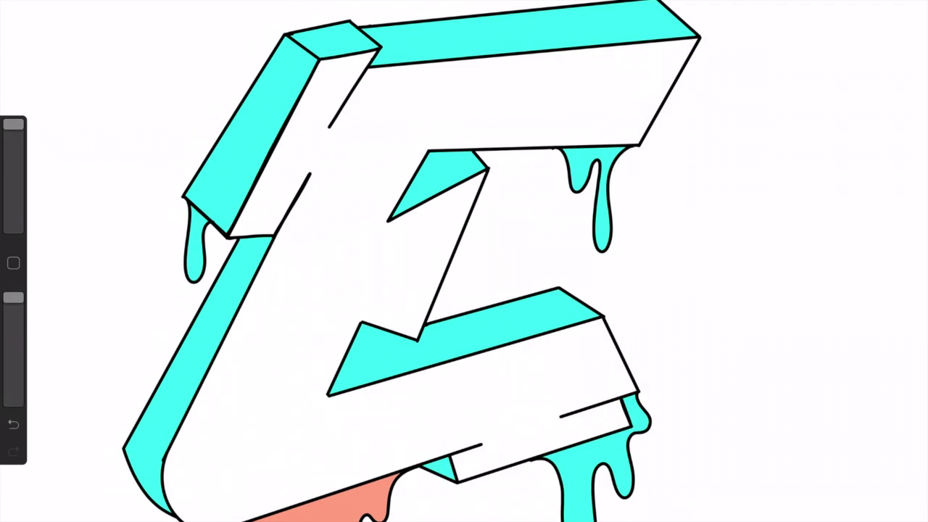
# Undo the cyan fills made on the wrong layer and select the cyan side-face layer.
pyautogui.moveTo(910, 14); pyautogui.dragTo(348, 508)
pyautogui.click(879, 14)
pyautogui.click(13, 425)
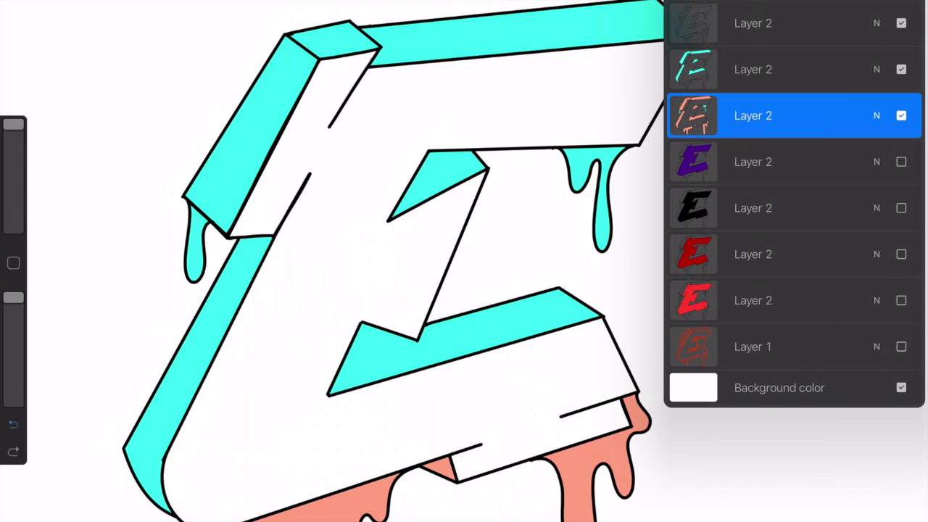
pyautogui.click(13, 425)
pyautogui.click(753, 69)
# Fill the top-right, left, bottom-right and remaining salmon drips and small triangle cyan.
pyautogui.moveTo(910, 15); pyautogui.dragTo(587, 174)
pyautogui.moveTo(910, 14)
pyautogui.mouseDown()
pyautogui.moveTo(385, 174)
pyautogui.moveTo(196, 253)
pyautogui.mouseUp()
pyautogui.moveTo(910, 14)
pyautogui.mouseDown()
pyautogui.moveTo(648, 203)
pyautogui.moveTo(613, 444)
pyautogui.mouseUp()
pyautogui.scroll(2, 464, 261)
pyautogui.moveTo(910, 14)
pyautogui.mouseDown()
pyautogui.moveTo(326, 471)
pyautogui.moveTo(454, 415)
pyautogui.mouseUp()
pyautogui.scroll(-3, 465, 261)
pyautogui.scroll(3, 464, 261)
pyautogui.click(13, 424)
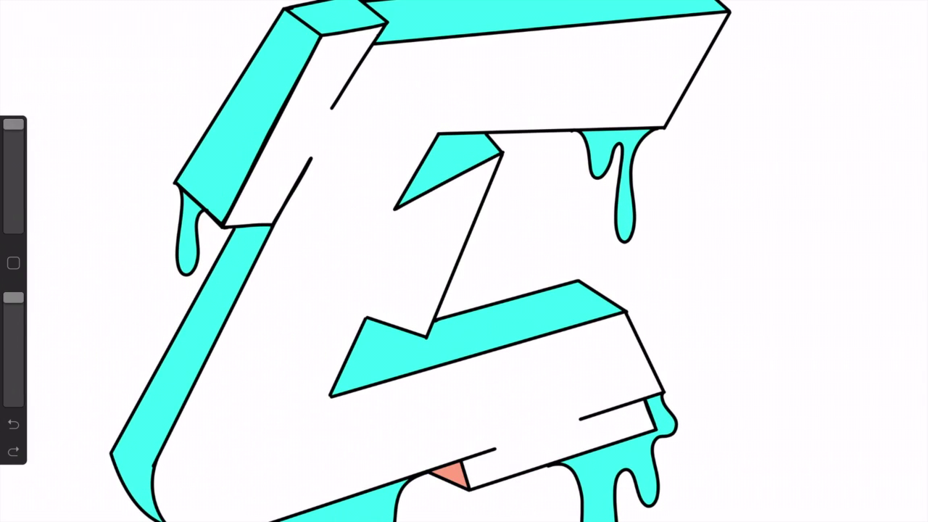
pyautogui.moveTo(910, 15); pyautogui.dragTo(450, 476)
# Show the purple and black front-face layers, then select a band across the upper E.
pyautogui.click(878, 14)
pyautogui.click(901, 162)
pyautogui.click(902, 209)
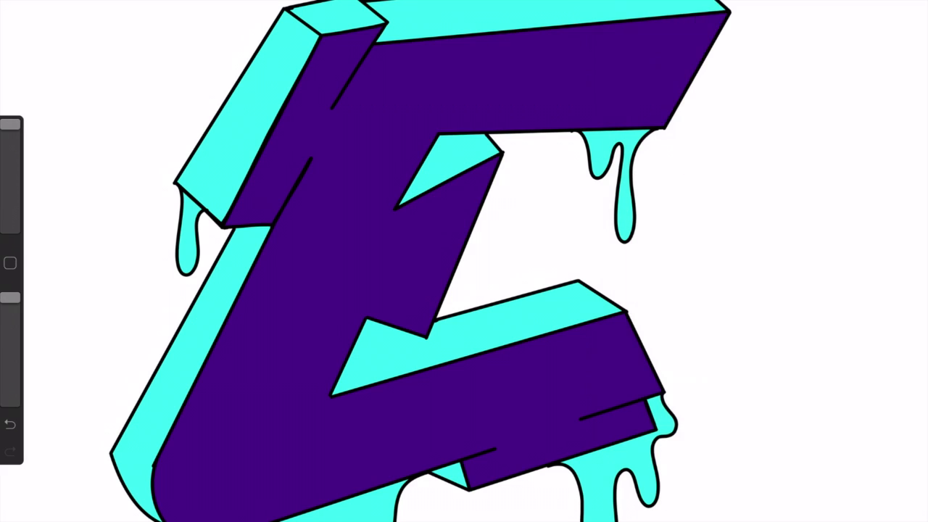
pyautogui.moveTo(78, 130)
pyautogui.mouseDown()
pyautogui.moveTo(380, 106)
pyautogui.moveTo(182, 228)
pyautogui.mouseUp()
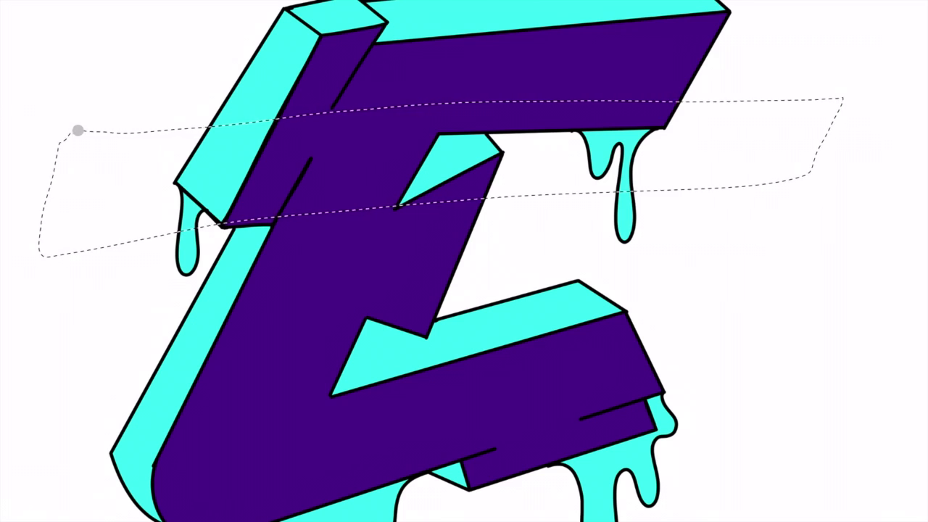
# Select the lower part of the E and clear it from the purple layer, leaving purple on top.
pyautogui.click(878, 14)
pyautogui.click(798, 208)
pyautogui.click(798, 69)
pyautogui.click(13, 424)
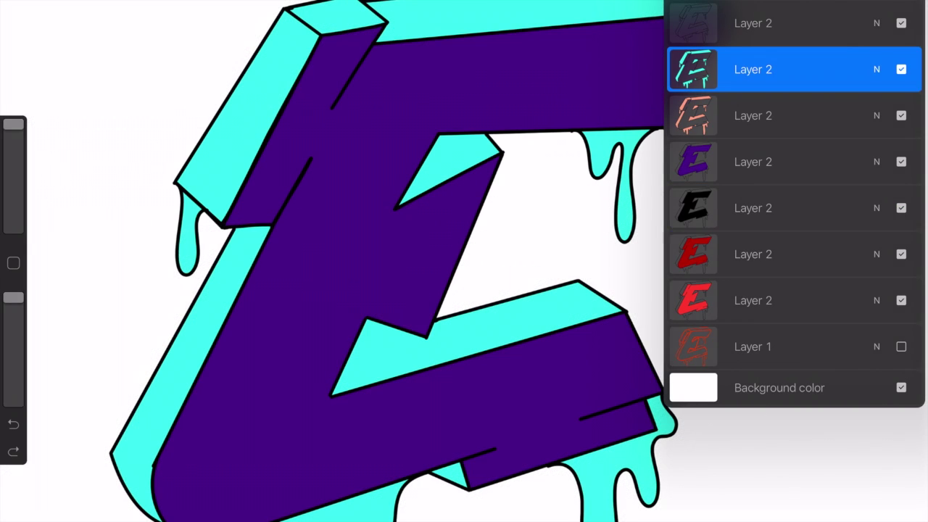
pyautogui.moveTo(89, 149)
pyautogui.mouseDown()
pyautogui.moveTo(735, 118)
pyautogui.moveTo(686, 442)
pyautogui.mouseUp()
pyautogui.click(877, 14)
pyautogui.click(798, 161)
pyautogui.click(798, 162)
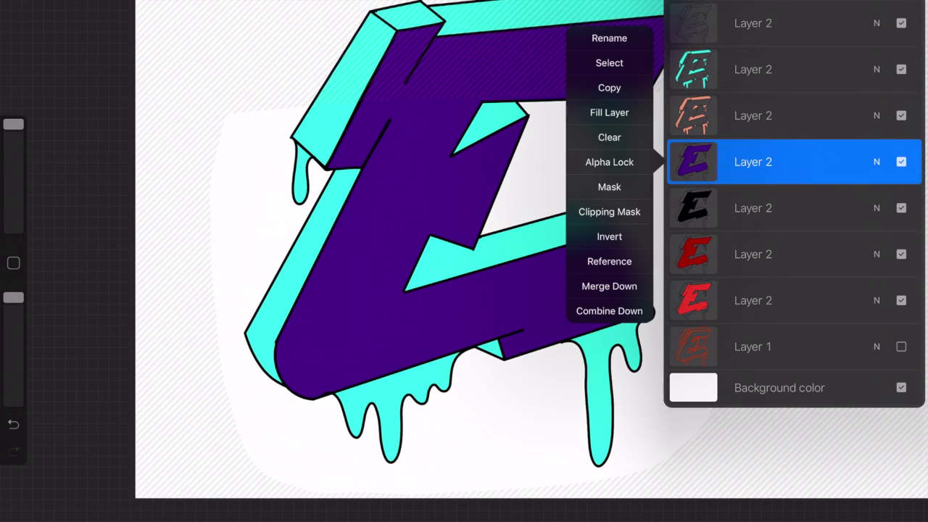
pyautogui.click(608, 137)
# Clear the area below the black band from the black front-face layer.
pyautogui.click(798, 254)
pyautogui.click(798, 208)
pyautogui.click(878, 15)
pyautogui.moveTo(194, 175); pyautogui.dragTo(733, 399)
pyautogui.click(878, 14)
pyautogui.click(798, 208)
pyautogui.click(607, 183)
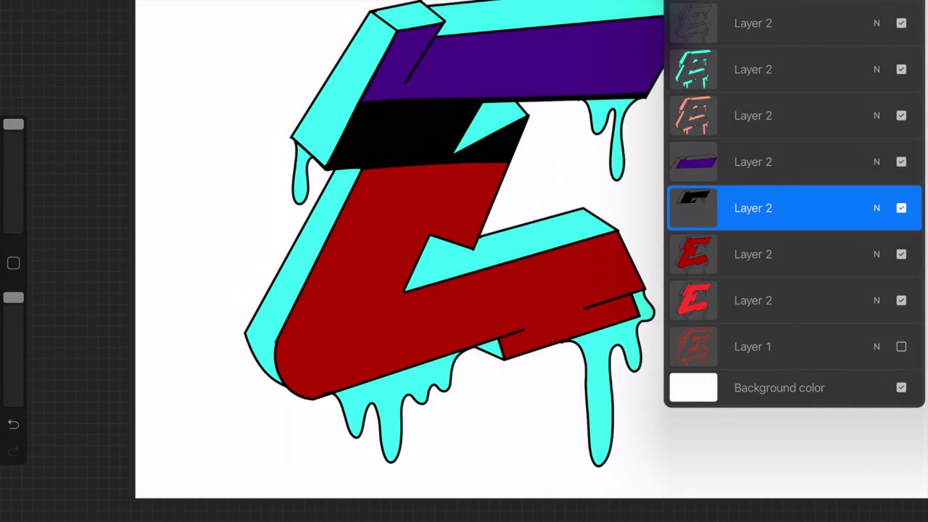
# Clear the bottom of the E from the dark red layer so bright red shows below.
pyautogui.click(877, 15)
pyautogui.click(878, 14)
pyautogui.click(798, 254)
pyautogui.click(877, 14)
pyautogui.moveTo(112, 321); pyautogui.dragTo(112, 330)
pyautogui.click(877, 14)
pyautogui.click(798, 254)
pyautogui.click(596, 207)
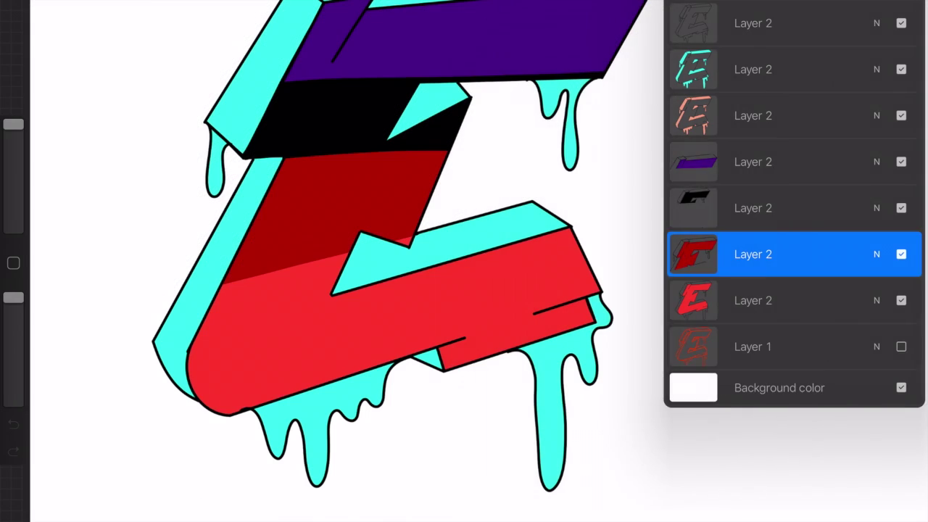
pyautogui.click(877, 14)
pyautogui.click(877, 14)
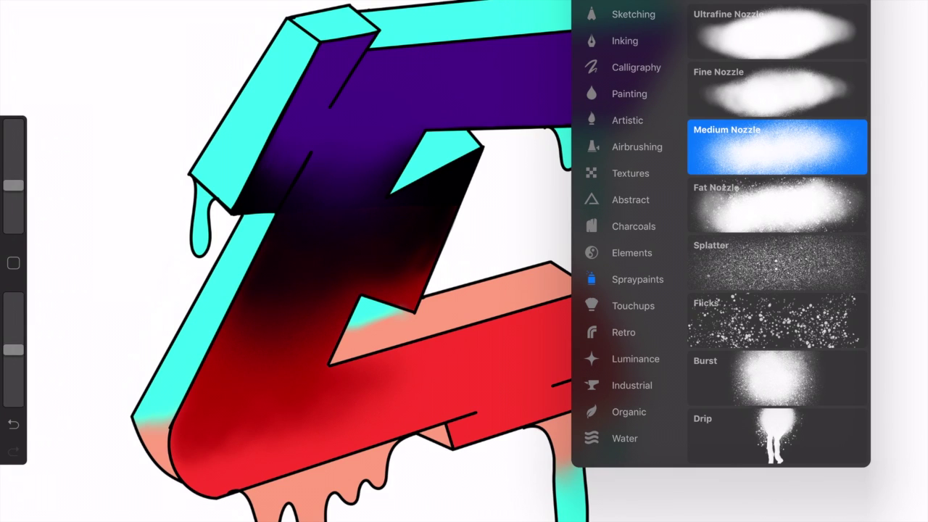
# With a round brush, draw a thick black line down the cyan bar's inner edge.
pyautogui.click(629, 94)
pyautogui.click(190, 181)
pyautogui.moveTo(189, 178); pyautogui.dragTo(192, 258)
pyautogui.moveTo(187, 175); pyautogui.dragTo(288, 16)
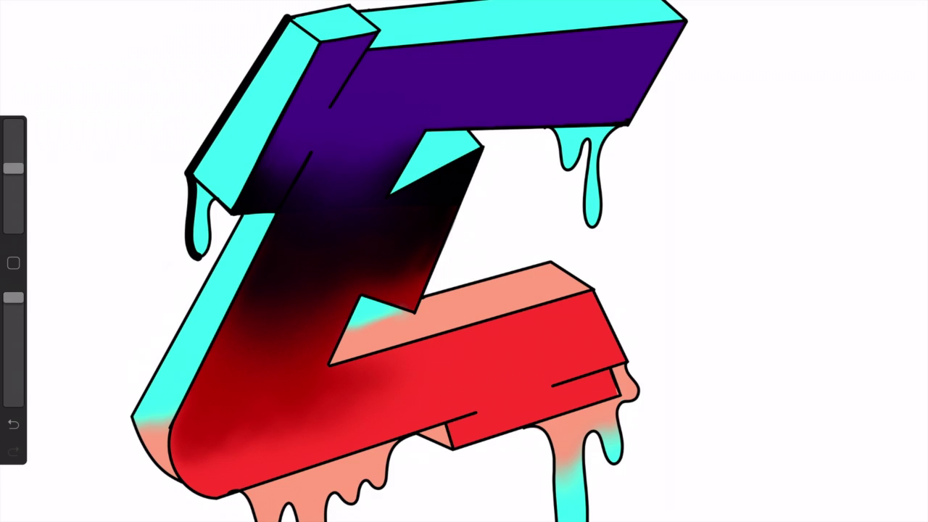
pyautogui.hotkey('ctrl', 'z')
pyautogui.hotkey('ctrl', 'z')
pyautogui.hotkey('ctrl', 'z')
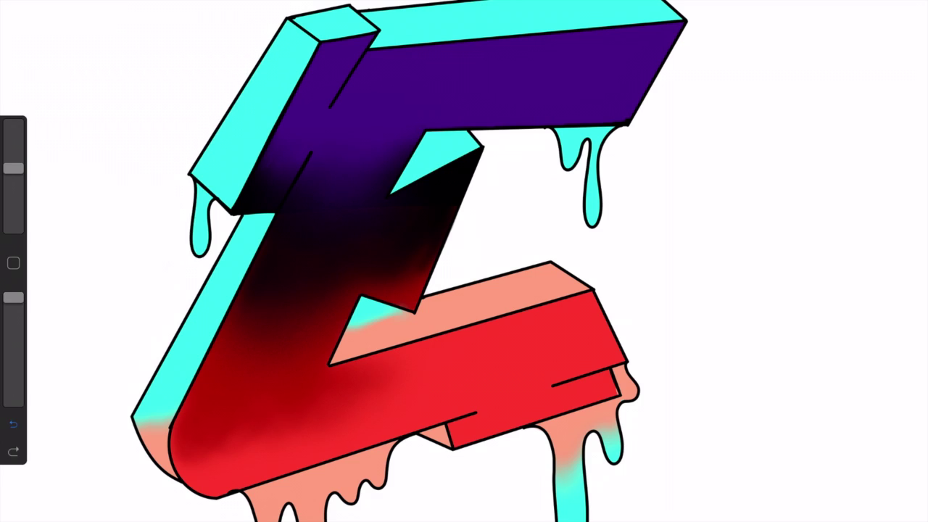
pyautogui.scroll(-2, 464, 261)
pyautogui.moveTo(303, 173)
pyautogui.mouseDown()
pyautogui.moveTo(214, 354)
pyautogui.moveTo(226, 399)
pyautogui.mouseUp()
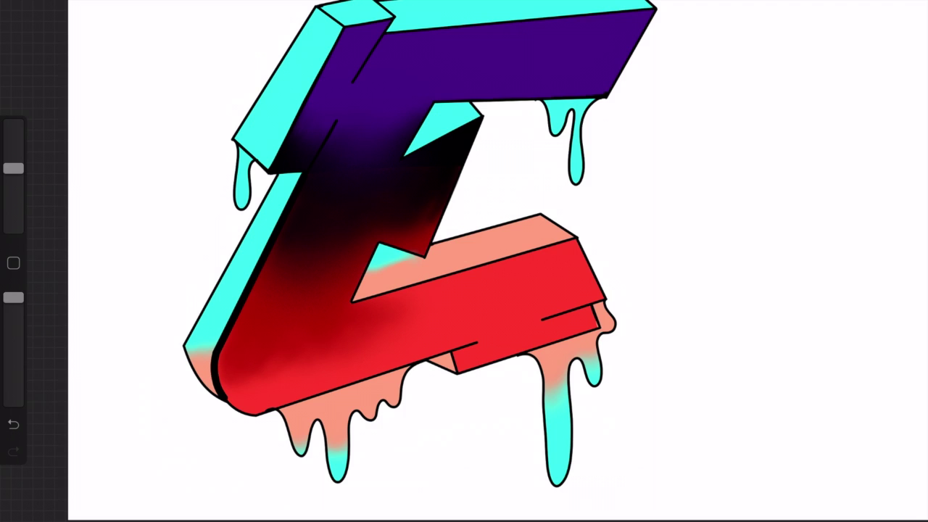
# Trace black outlines along the red bar's lower edge, the inner notch, and the purple bar's edges.
pyautogui.moveTo(280, 175)
pyautogui.mouseDown()
pyautogui.moveTo(182, 345)
pyautogui.moveTo(210, 391)
pyautogui.moveTo(255, 416)
pyautogui.moveTo(478, 341)
pyautogui.mouseUp()
pyautogui.moveTo(349, 301); pyautogui.dragTo(578, 238)
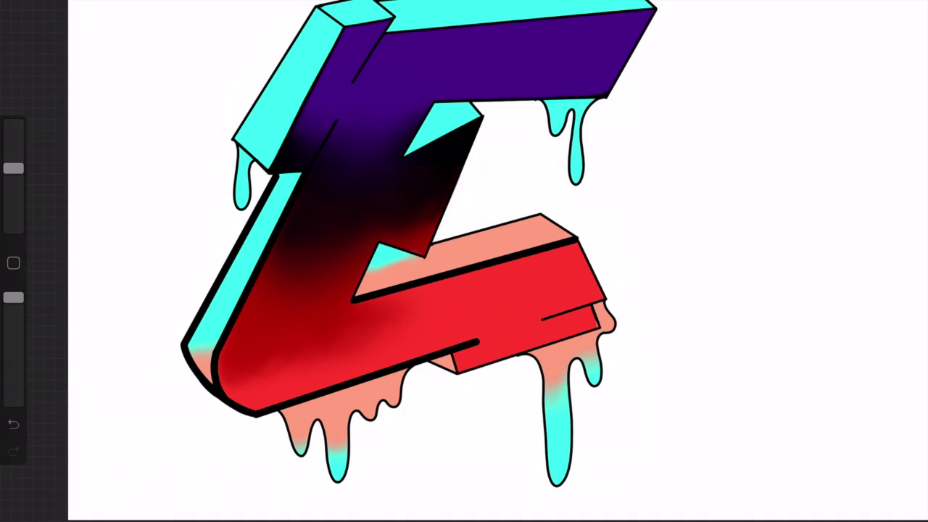
pyautogui.moveTo(384, 244); pyautogui.dragTo(352, 297)
pyautogui.moveTo(385, 244)
pyautogui.mouseDown()
pyautogui.moveTo(428, 263)
pyautogui.moveTo(480, 118)
pyautogui.mouseUp()
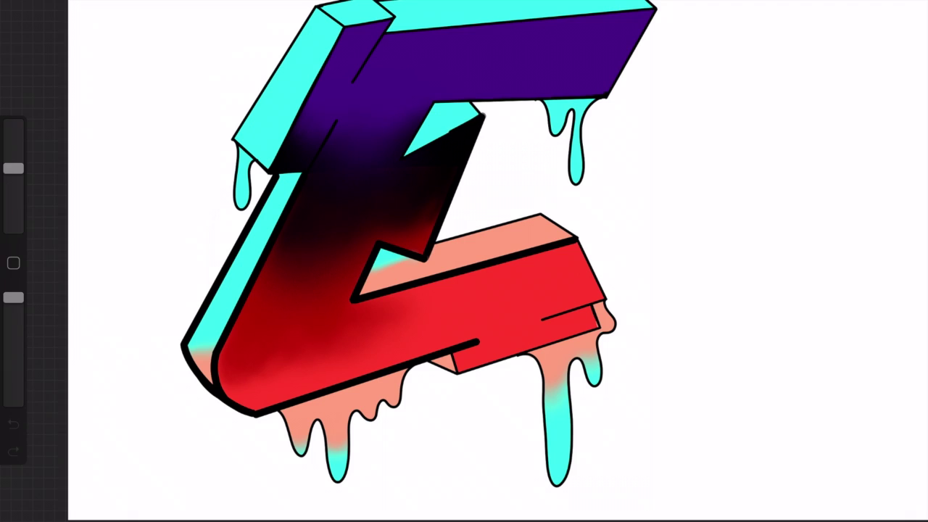
pyautogui.moveTo(435, 105); pyautogui.dragTo(409, 148)
pyautogui.moveTo(435, 105); pyautogui.dragTo(608, 97)
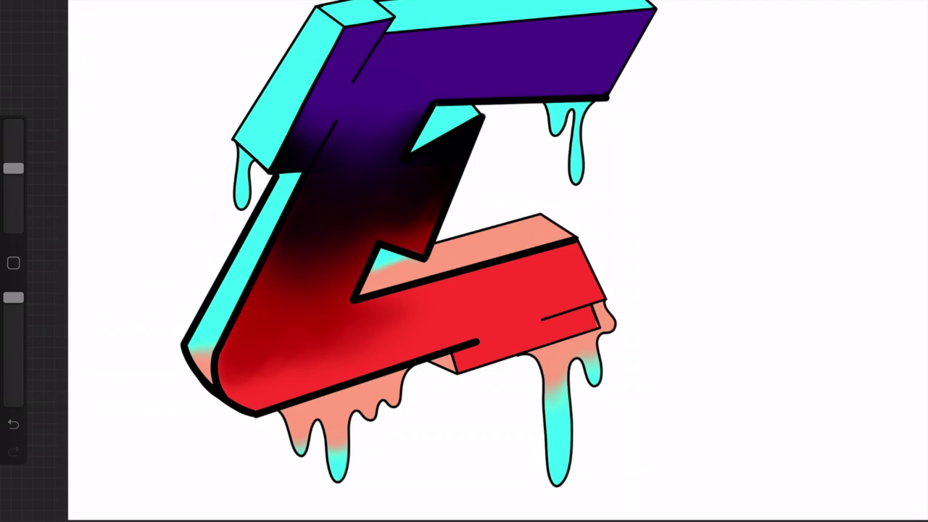
pyautogui.moveTo(656, 9); pyautogui.dragTo(608, 96)
pyautogui.moveTo(396, 18)
pyautogui.mouseDown()
pyautogui.moveTo(346, 89)
pyautogui.moveTo(363, 56)
pyautogui.moveTo(504, 22)
pyautogui.moveTo(648, 9)
pyautogui.mouseUp()
# Redraw the stroke inside the purple bar and thicken the cyan block's left, top and corner outlines.
pyautogui.scroll(3, 481, 11)
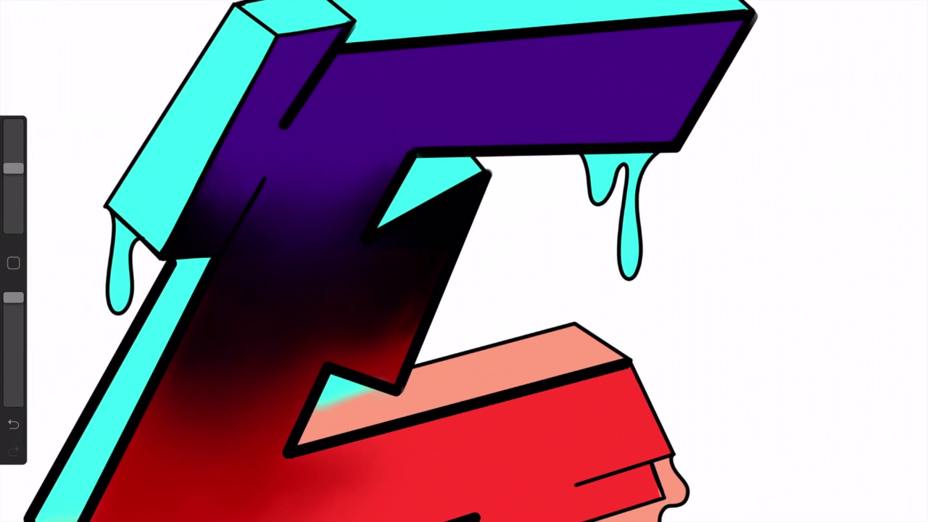
pyautogui.moveTo(340, 37); pyautogui.dragTo(294, 120)
pyautogui.hotkey('ctrl', 'z')
pyautogui.moveTo(347, 35); pyautogui.dragTo(294, 119)
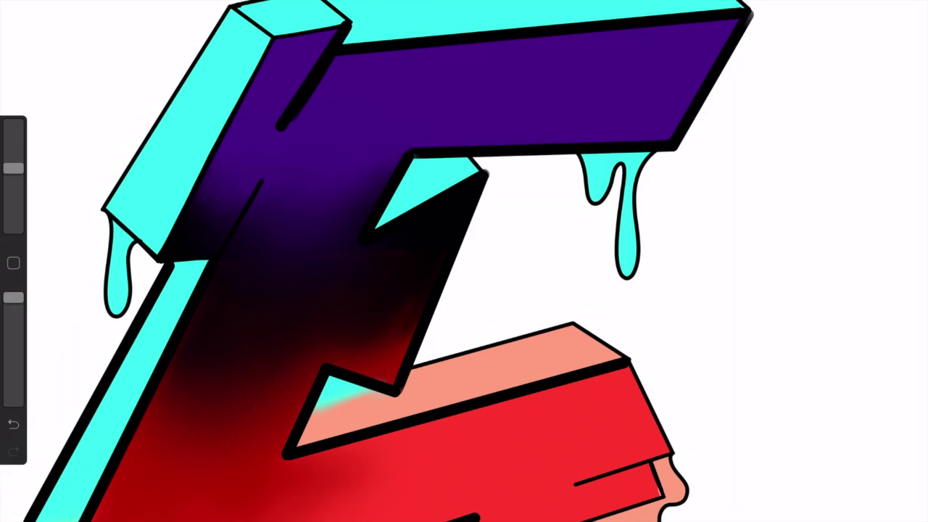
pyautogui.moveTo(98, 210)
pyautogui.mouseDown()
pyautogui.moveTo(231, 9)
pyautogui.moveTo(274, 42)
pyautogui.moveTo(181, 213)
pyautogui.mouseUp()
pyautogui.moveTo(274, 35); pyautogui.dragTo(344, 23)
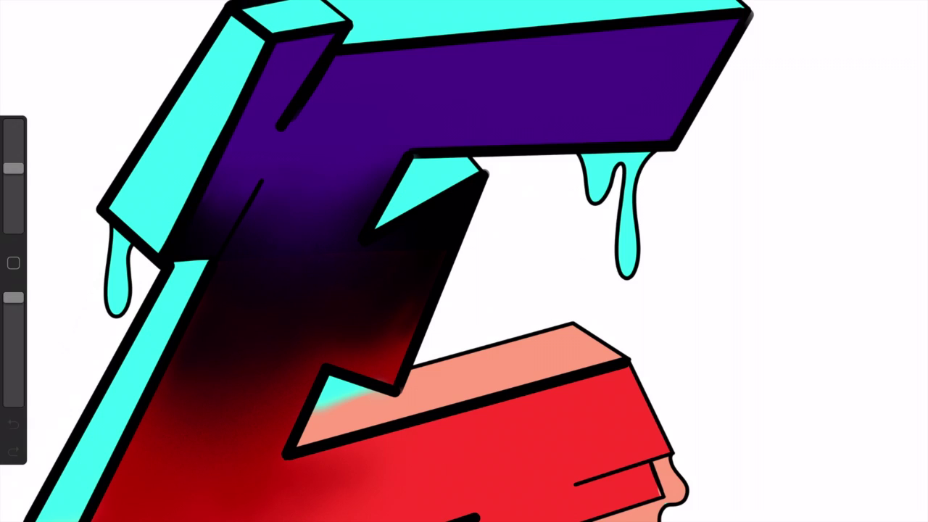
pyautogui.moveTo(319, 3); pyautogui.dragTo(350, 23)
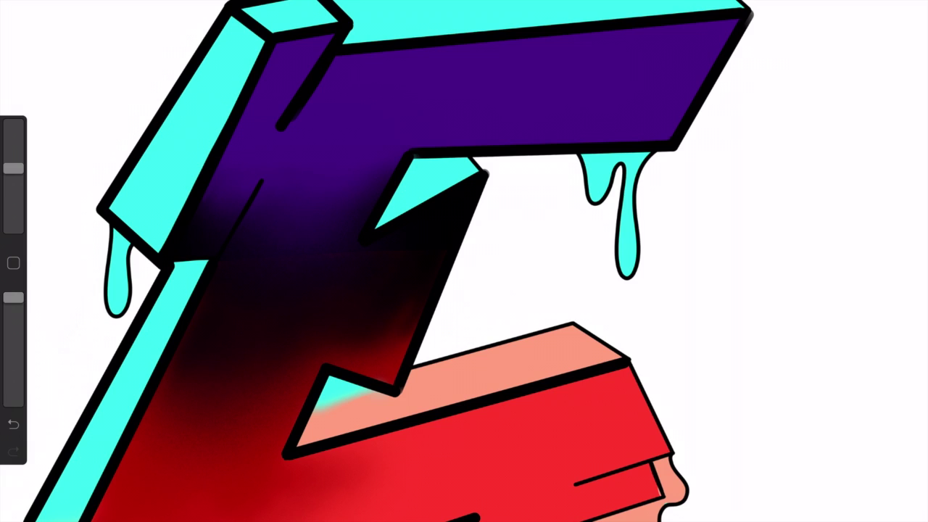
# Outline the cyan bar's top edge and thicken the red block's right edge.
pyautogui.scroll(-2, 465, 261)
pyautogui.moveTo(290, 58)
pyautogui.mouseDown()
pyautogui.moveTo(630, 24)
pyautogui.moveTo(681, 72)
pyautogui.mouseUp()
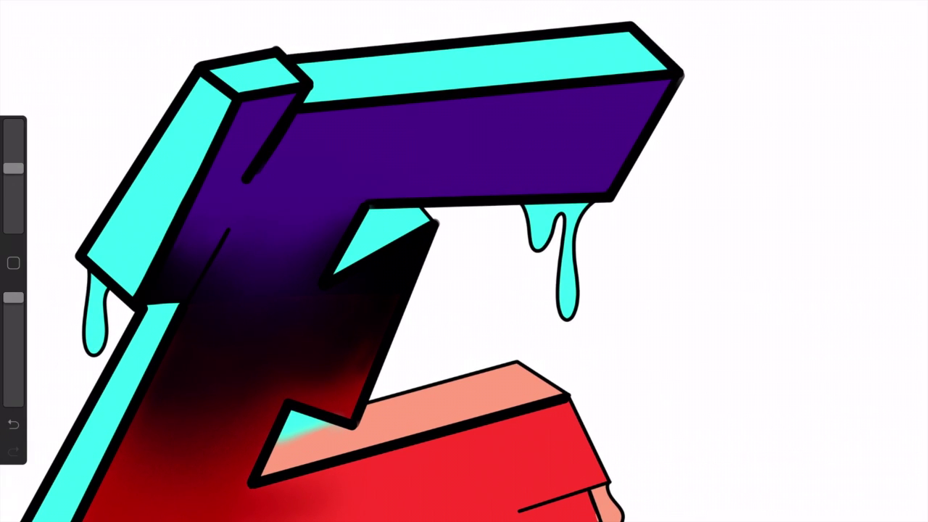
pyautogui.scroll(-5, 464, 261)
pyautogui.moveTo(424, 222)
pyautogui.mouseDown()
pyautogui.moveTo(543, 194)
pyautogui.moveTo(580, 218)
pyautogui.mouseUp()
pyautogui.moveTo(542, 193)
pyautogui.mouseDown()
pyautogui.moveTo(582, 219)
pyautogui.moveTo(608, 286)
pyautogui.mouseUp()
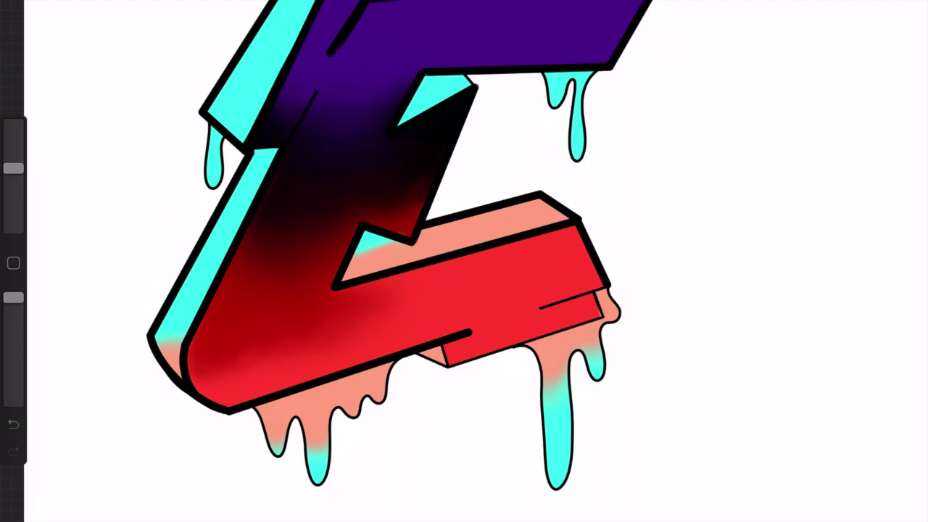
# Thicken black outlines on the red block's right side and lower edge and fill the gap beneath.
pyautogui.moveTo(531, 311); pyautogui.dragTo(601, 299)
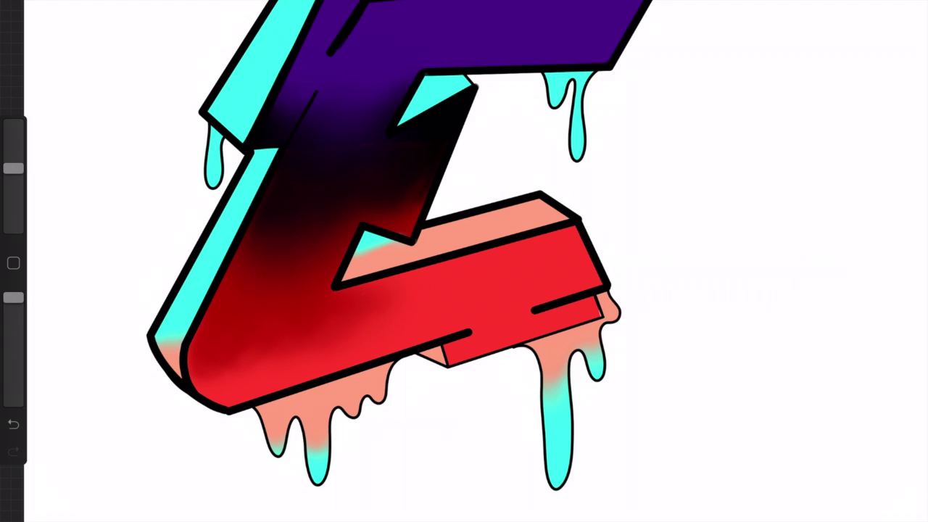
pyautogui.moveTo(444, 347)
pyautogui.mouseDown()
pyautogui.moveTo(447, 370)
pyautogui.moveTo(602, 319)
pyautogui.mouseUp()
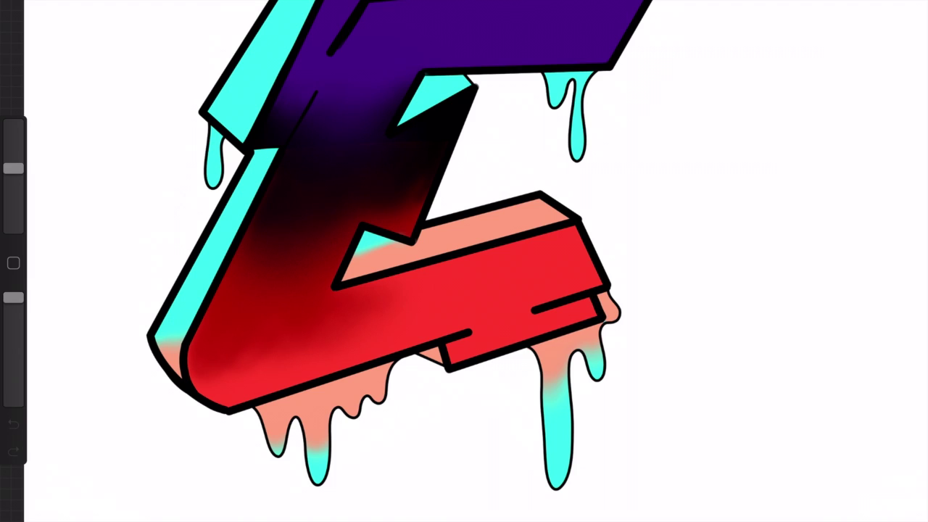
pyautogui.moveTo(412, 354); pyautogui.dragTo(450, 372)
# Shrink the brush and retrace a thick black outline down the left cyan drip's left edge.
pyautogui.moveTo(13, 169); pyautogui.dragTo(13, 179)
pyautogui.scroll(3, 465, 261)
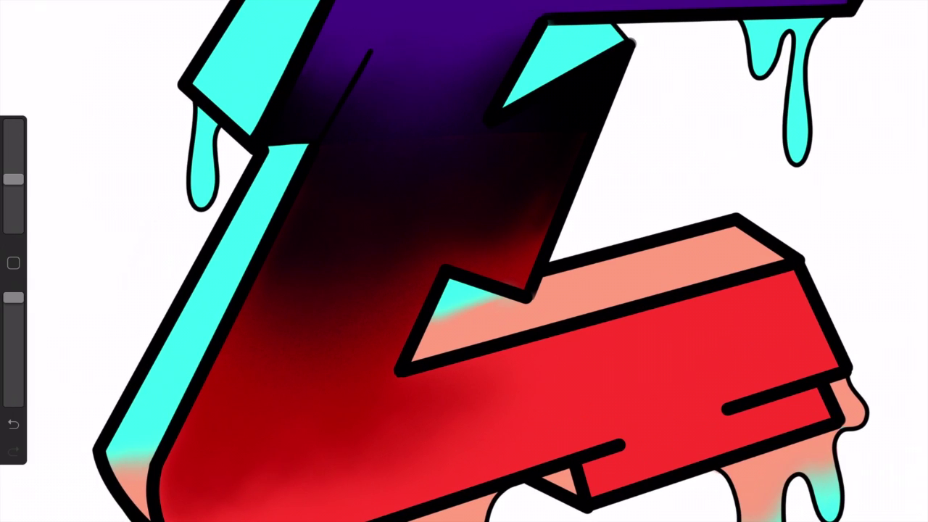
pyautogui.moveTo(185, 110); pyautogui.dragTo(194, 205)
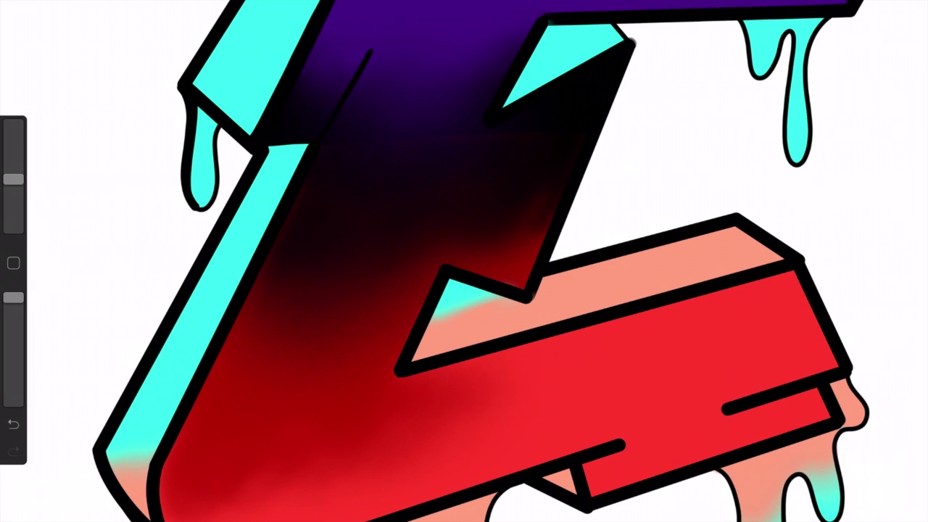
pyautogui.hotkey('ctrl', 'z')
pyautogui.moveTo(191, 106); pyautogui.dragTo(183, 200)
pyautogui.hotkey('ctrl', 'z')
pyautogui.moveTo(185, 88); pyautogui.dragTo(194, 210)
pyautogui.hotkey('ctrl', 'z')
pyautogui.hotkey('ctrl', 'shift', 'z')
pyautogui.moveTo(180, 86); pyautogui.dragTo(196, 203)
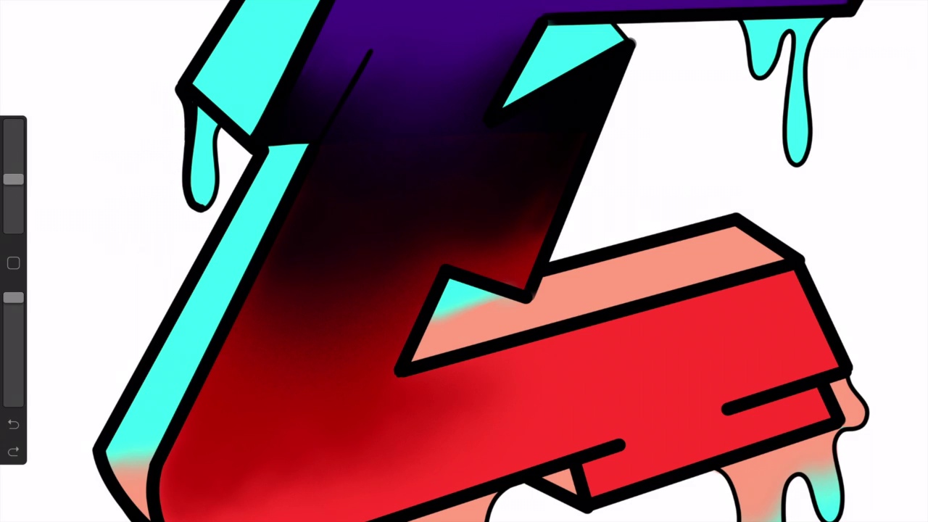
pyautogui.hotkey('ctrl', 'z')
pyautogui.hotkey('ctrl', 'z')
pyautogui.moveTo(179, 86); pyautogui.dragTo(191, 206)
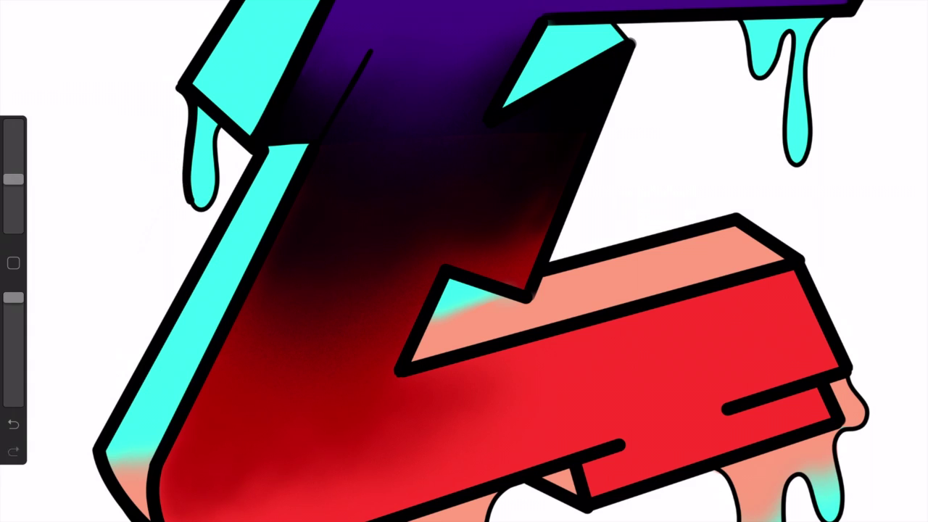
pyautogui.moveTo(177, 90); pyautogui.dragTo(185, 142)
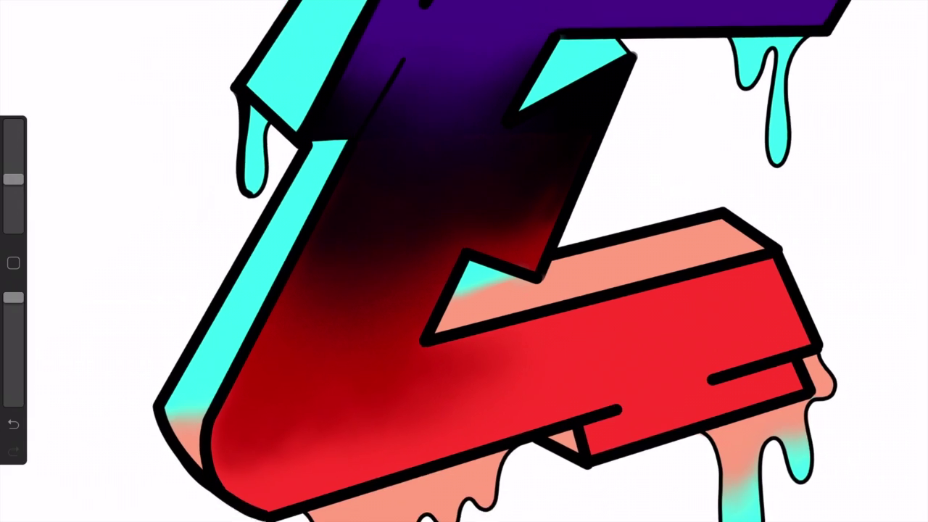
# Enlarge the brush and outline the right cyan drip from its top edge down to its tip.
pyautogui.moveTo(464, 261); pyautogui.dragTo(326, 236)
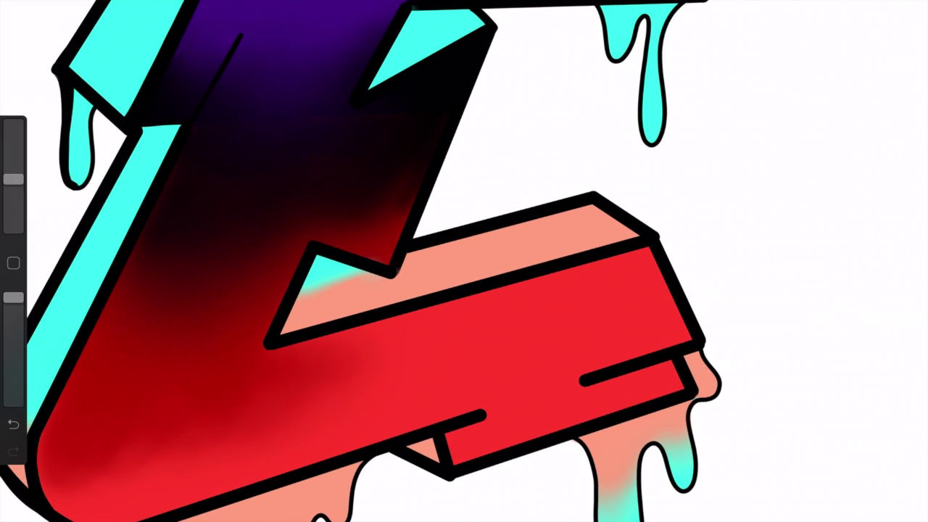
pyautogui.moveTo(590, 6); pyautogui.dragTo(616, 58)
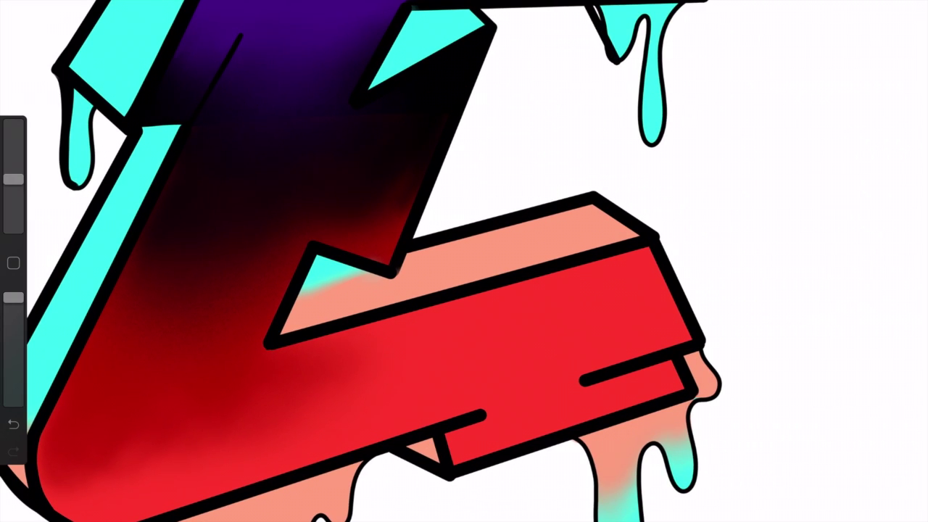
pyautogui.click(13, 424)
pyautogui.moveTo(586, 6)
pyautogui.mouseDown()
pyautogui.moveTo(601, 41)
pyautogui.moveTo(636, 58)
pyautogui.mouseUp()
pyautogui.click(13, 425)
pyautogui.click(14, 424)
pyautogui.moveTo(13, 178); pyautogui.dragTo(13, 171)
pyautogui.moveTo(578, 6)
pyautogui.mouseDown()
pyautogui.moveTo(609, 51)
pyautogui.moveTo(641, 18)
pyautogui.moveTo(632, 130)
pyautogui.moveTo(642, 145)
pyautogui.mouseUp()
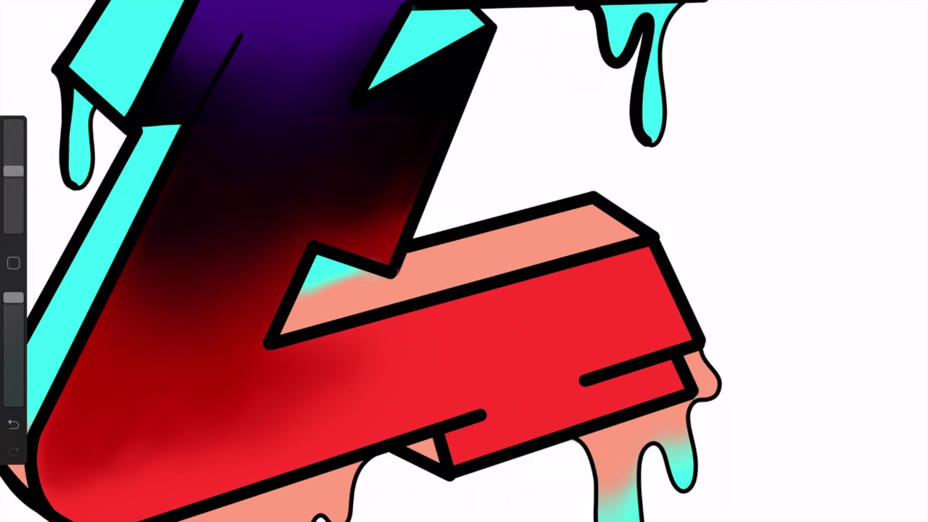
pyautogui.scroll(-5, 464, 261)
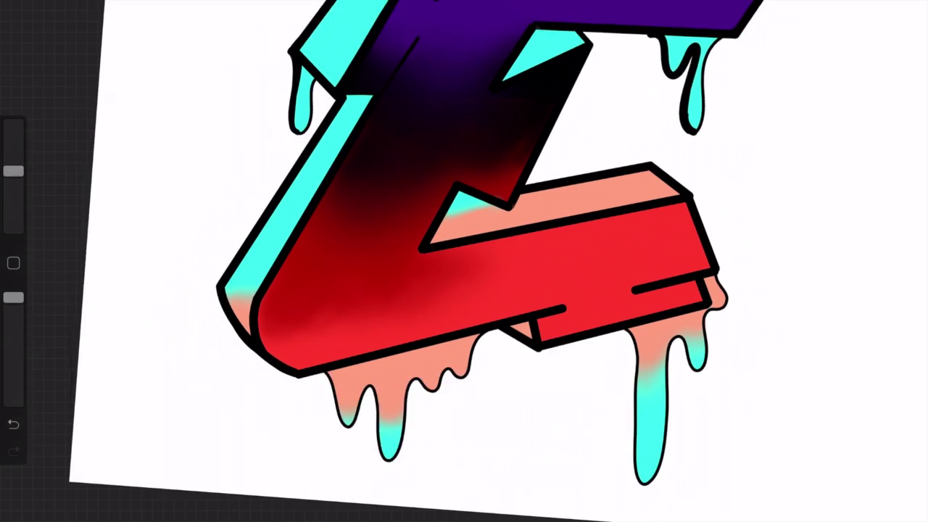
# Outline the top-left and lower-left drips in thick black, undoing the strokes on the right drips.
pyautogui.moveTo(270, 13); pyautogui.dragTo(277, 78)
pyautogui.moveTo(310, 319)
pyautogui.mouseDown()
pyautogui.moveTo(335, 357)
pyautogui.moveTo(363, 338)
pyautogui.moveTo(376, 392)
pyautogui.moveTo(391, 399)
pyautogui.mouseUp()
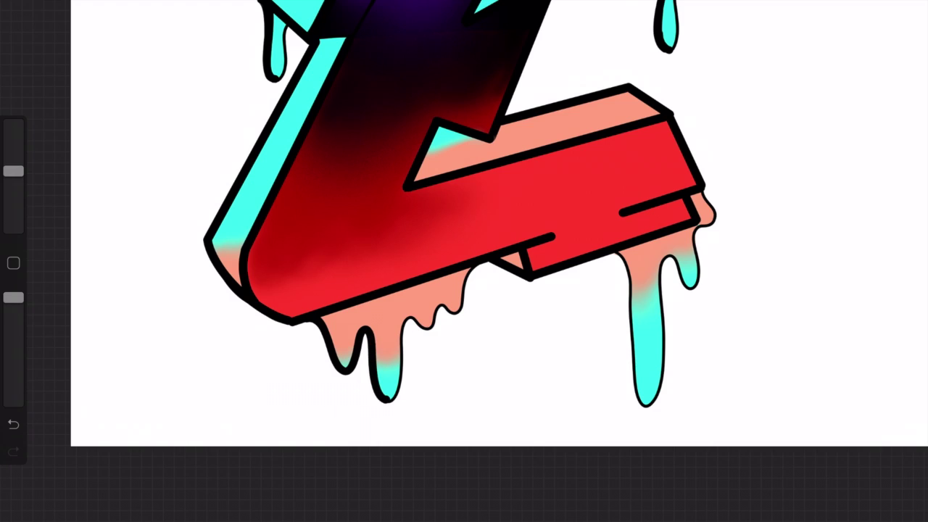
pyautogui.moveTo(603, 253); pyautogui.dragTo(628, 345)
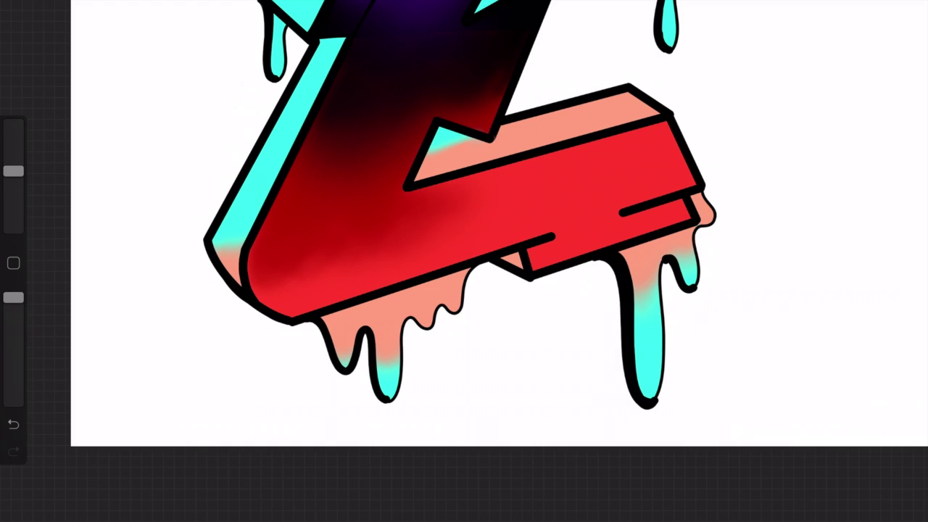
pyautogui.hotkey('ctrl', 'z')
pyautogui.hotkey('ctrl', 'z')
pyautogui.hotkey('ctrl', 'z')
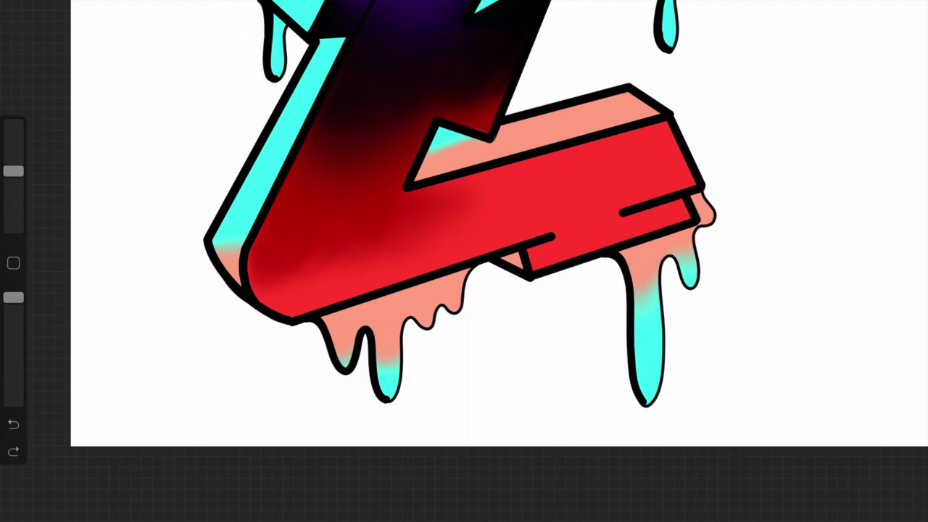
pyautogui.hotkey('ctrl', 'z')
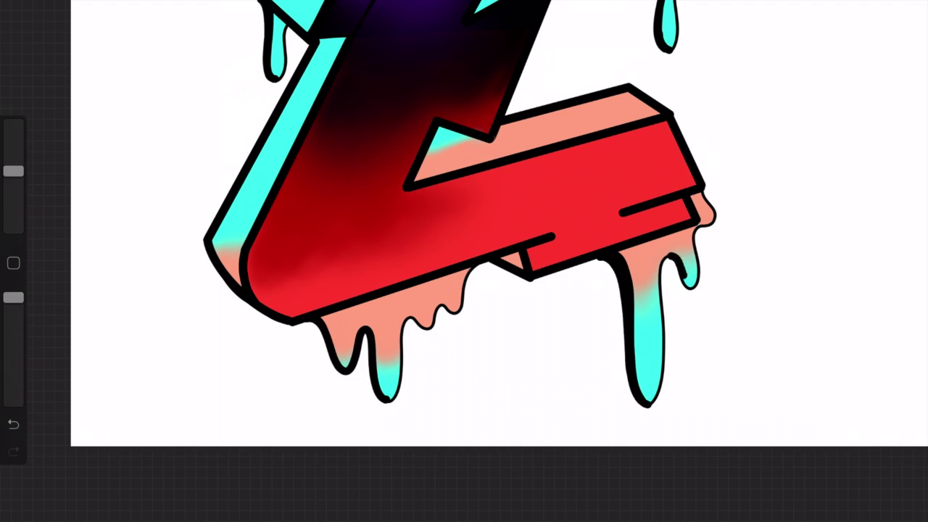
pyautogui.scroll(-5, 464, 240)
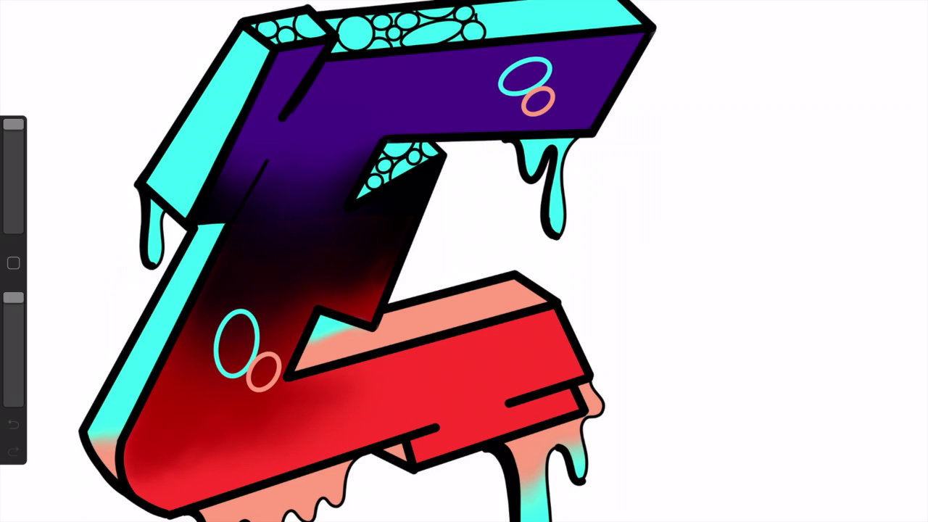
# Scroll up to bring the letter's bubble-covered top bar back into view.
pyautogui.scroll(2, 449, 65)
pyautogui.scroll(1, 449, 65)
pyautogui.scroll(2, 450, 65)
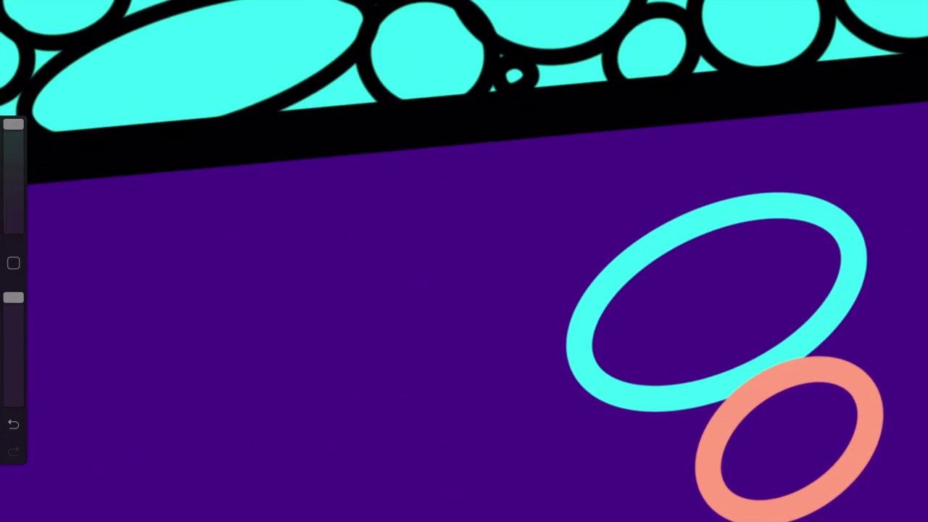
pyautogui.scroll(1, 450, 66)
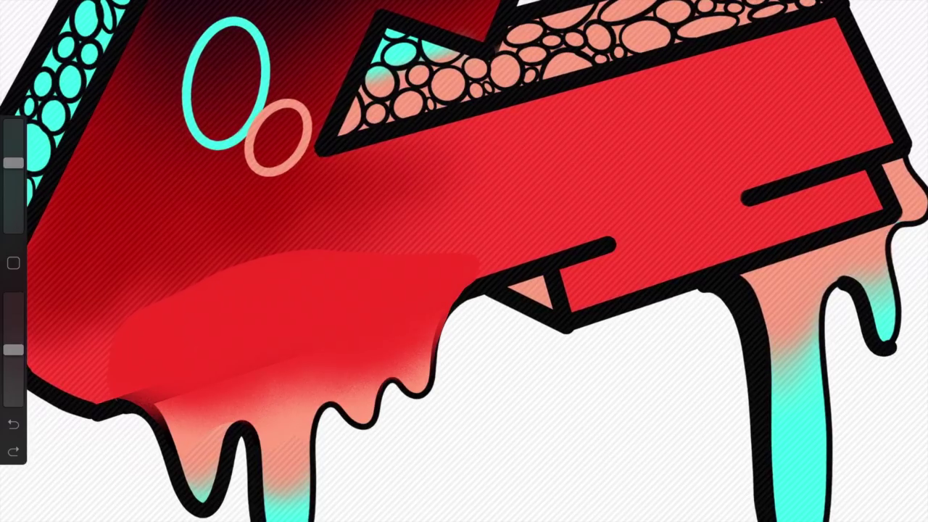
# Shrink the brush, sample the front panel's red, and select the area around the right drip's top.
pyautogui.moveTo(13, 162); pyautogui.dragTo(13, 192)
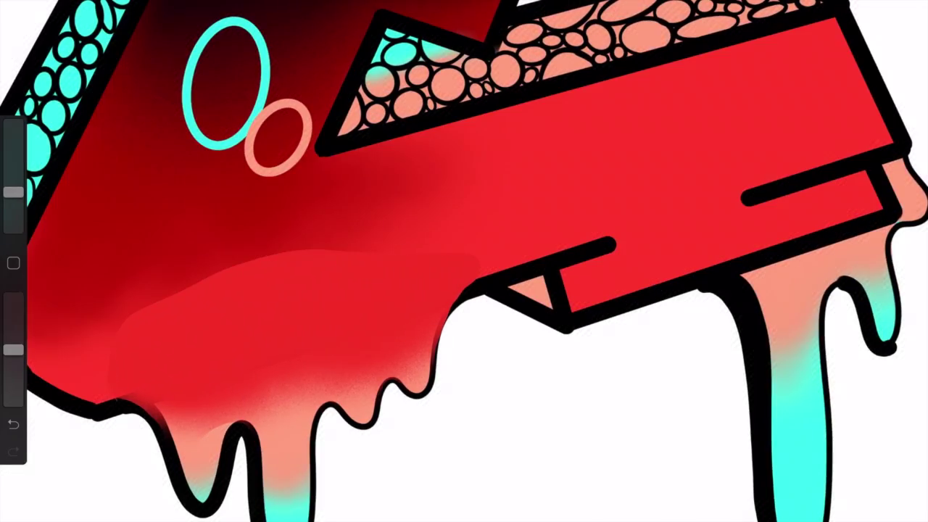
pyautogui.scroll(2, 580, 254)
pyautogui.scroll(2, 580, 254)
pyautogui.scroll(2, 580, 254)
pyautogui.scroll(2, 580, 254)
pyautogui.click(555, 291)
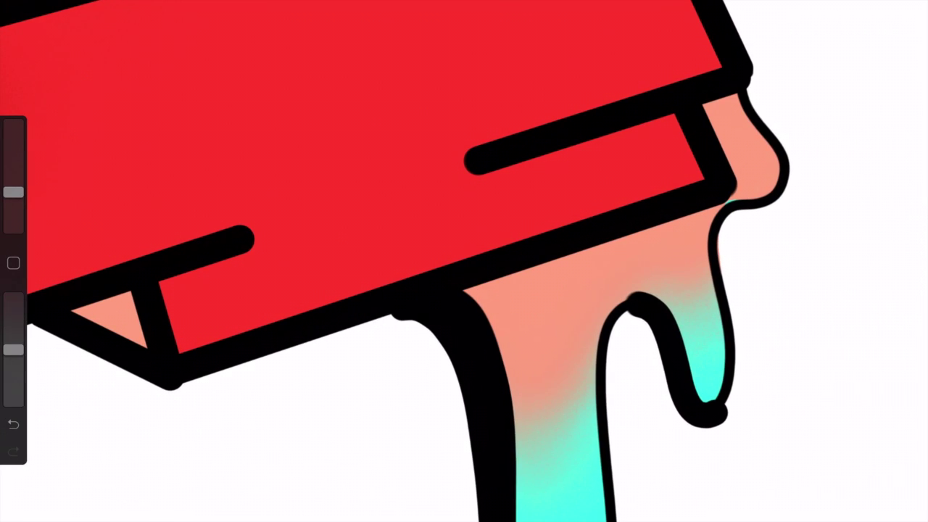
pyautogui.moveTo(561, 293); pyautogui.dragTo(539, 207)
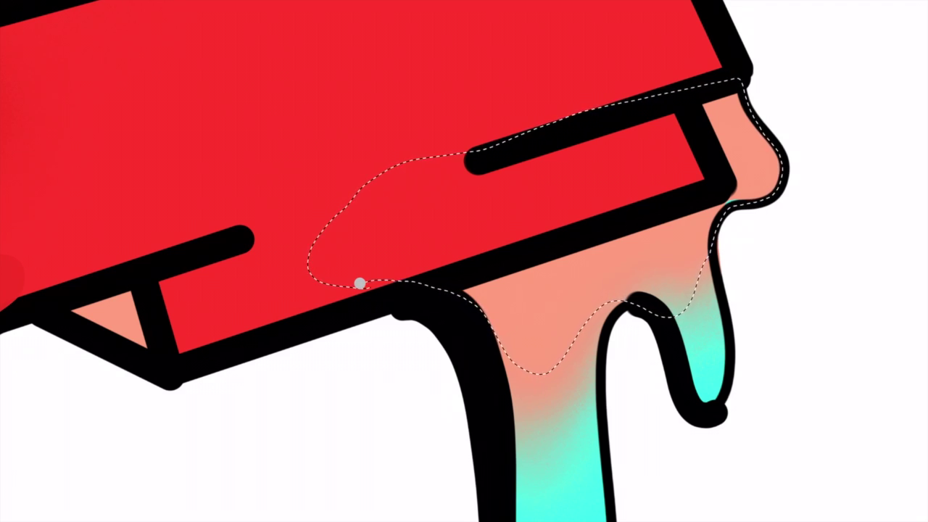
pyautogui.click(360, 284)
# Airbrush red across the border into the salmon drip, redoing strokes until it blends smoothly.
pyautogui.moveTo(545, 247)
pyautogui.mouseDown()
pyautogui.moveTo(610, 241)
pyautogui.moveTo(566, 232)
pyautogui.moveTo(725, 130)
pyautogui.mouseUp()
pyautogui.moveTo(464, 304); pyautogui.dragTo(652, 290)
pyautogui.moveTo(479, 156); pyautogui.dragTo(580, 145)
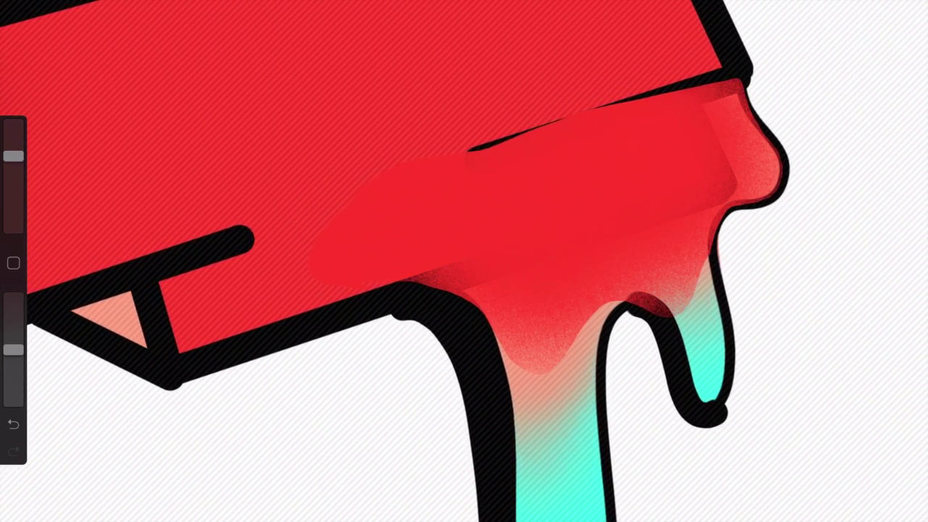
pyautogui.hotkey('ctrl', 'z')
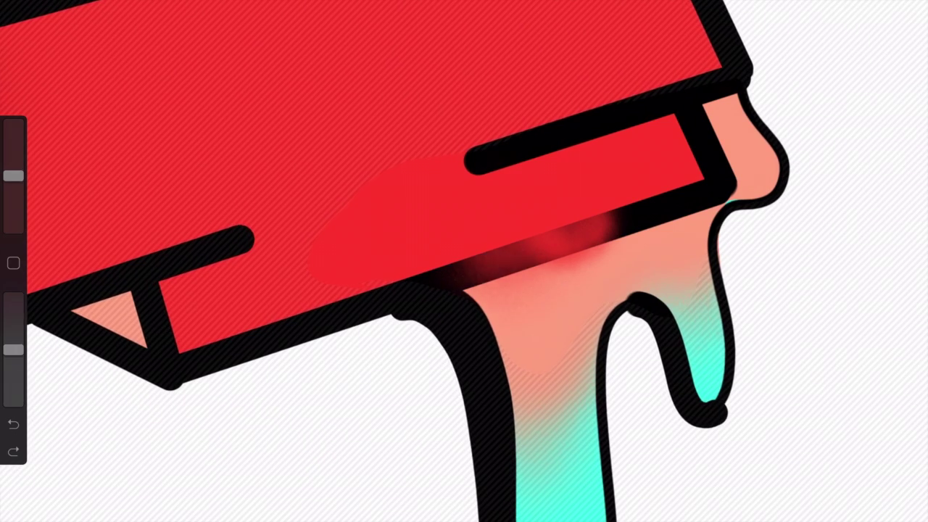
pyautogui.moveTo(449, 283)
pyautogui.mouseDown()
pyautogui.moveTo(653, 217)
pyautogui.moveTo(755, 124)
pyautogui.moveTo(471, 156)
pyautogui.mouseUp()
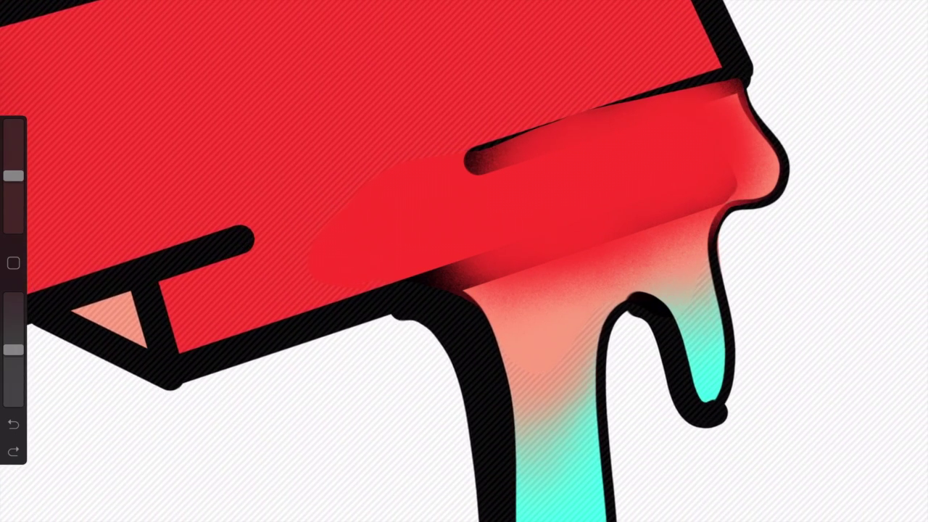
pyautogui.click(13, 424)
pyautogui.moveTo(522, 276); pyautogui.dragTo(682, 217)
pyautogui.moveTo(653, 268); pyautogui.dragTo(725, 108)
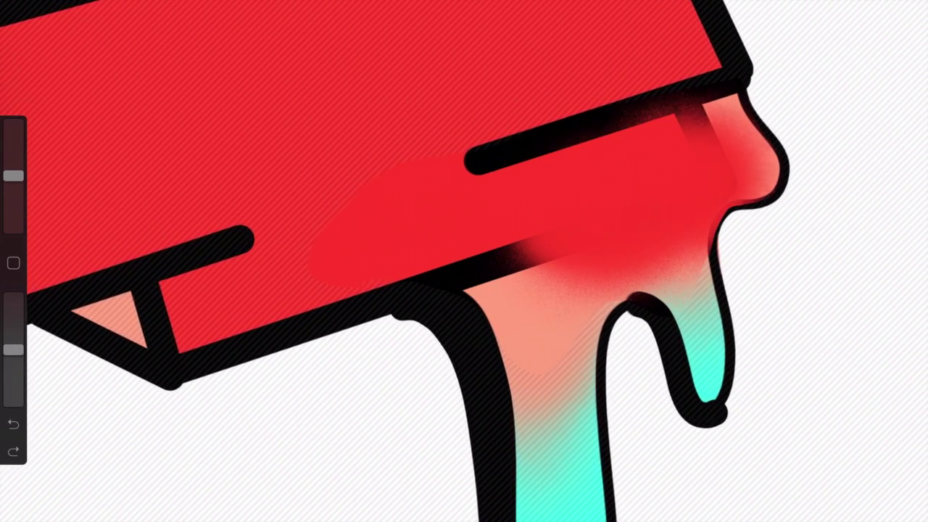
pyautogui.hotkey('ctrl', 'z')
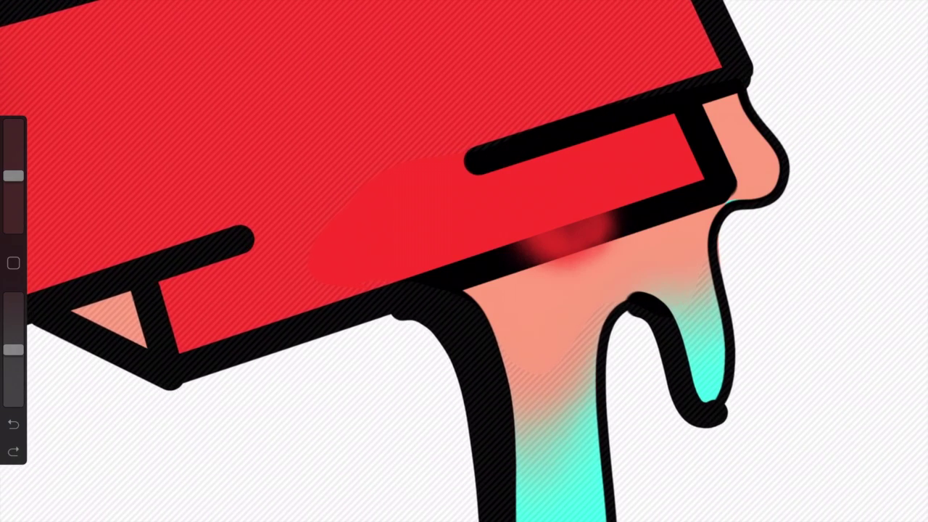
pyautogui.moveTo(471, 287)
pyautogui.mouseDown()
pyautogui.moveTo(624, 240)
pyautogui.moveTo(711, 181)
pyautogui.moveTo(732, 116)
pyautogui.mouseUp()
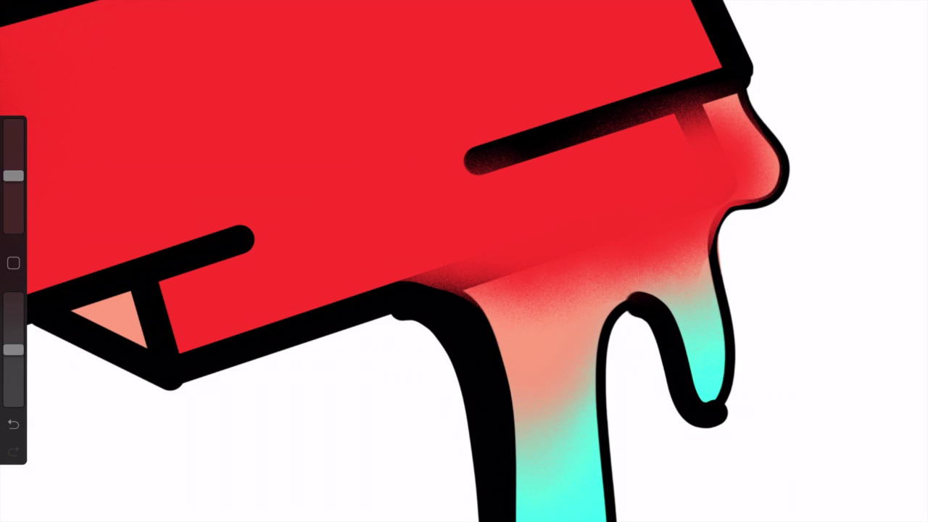
pyautogui.moveTo(13, 176); pyautogui.dragTo(13, 204)
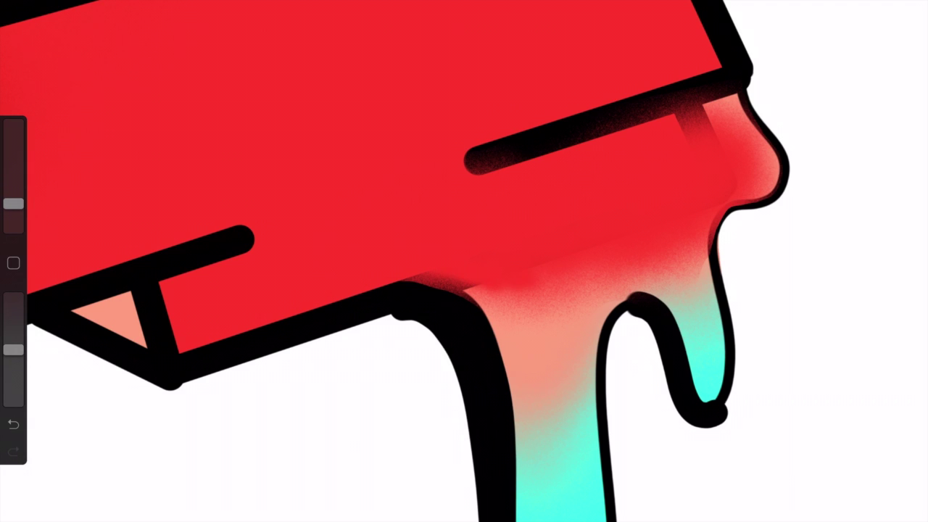